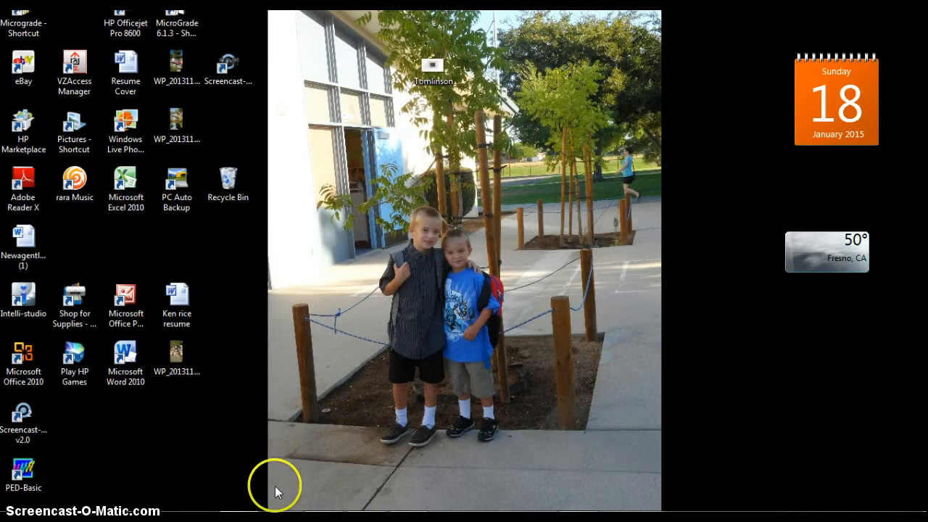
# Step: Open Windows Explorer at the Libraries view and slightly widen its navigation pane
pyautogui.moveTo(289, 499)
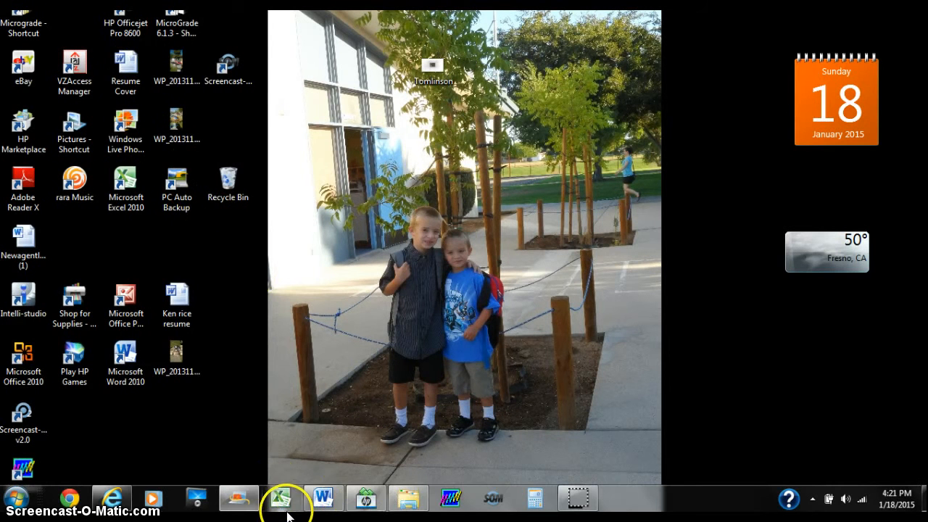
pyautogui.click(409, 499)
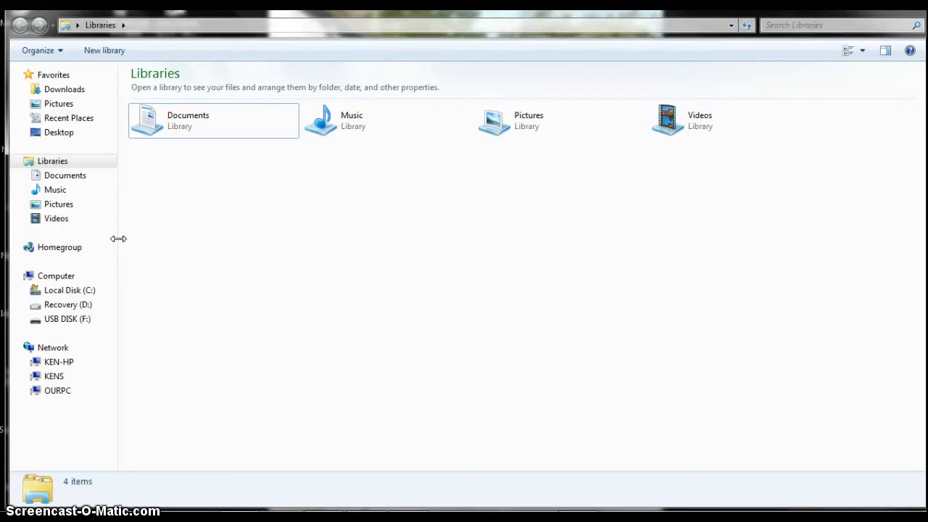
pyautogui.moveTo(118, 239); pyautogui.dragTo(148, 255)
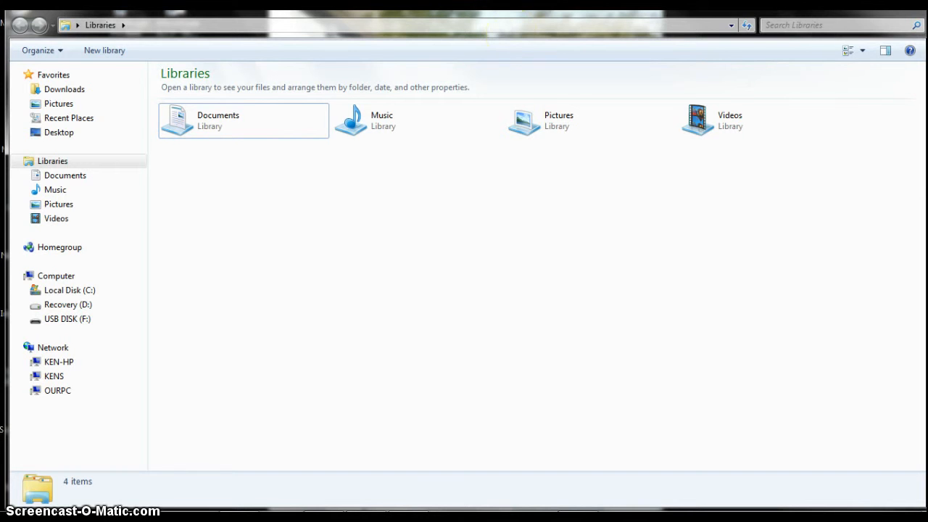
# Step: View the contents of the Documents, Music, Pictures and Videos libraries one after another
pyautogui.click(71, 181)
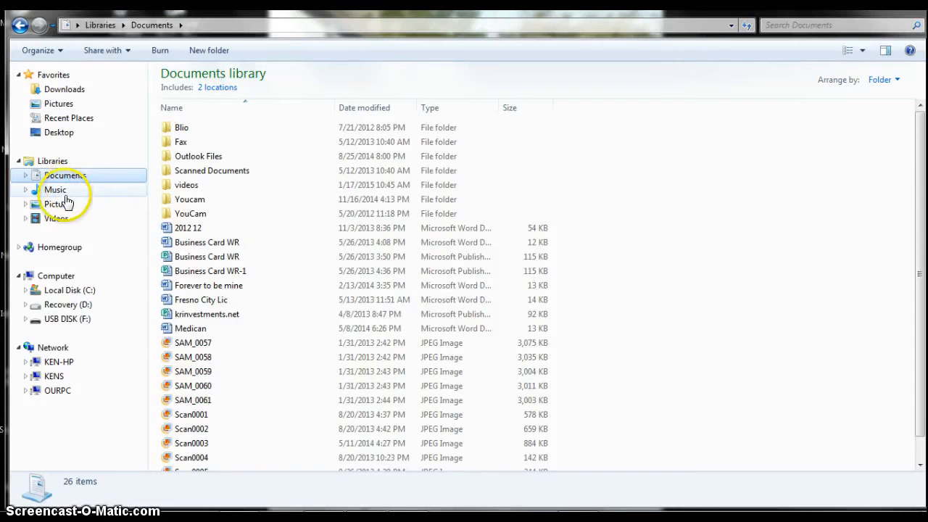
pyautogui.click(58, 192)
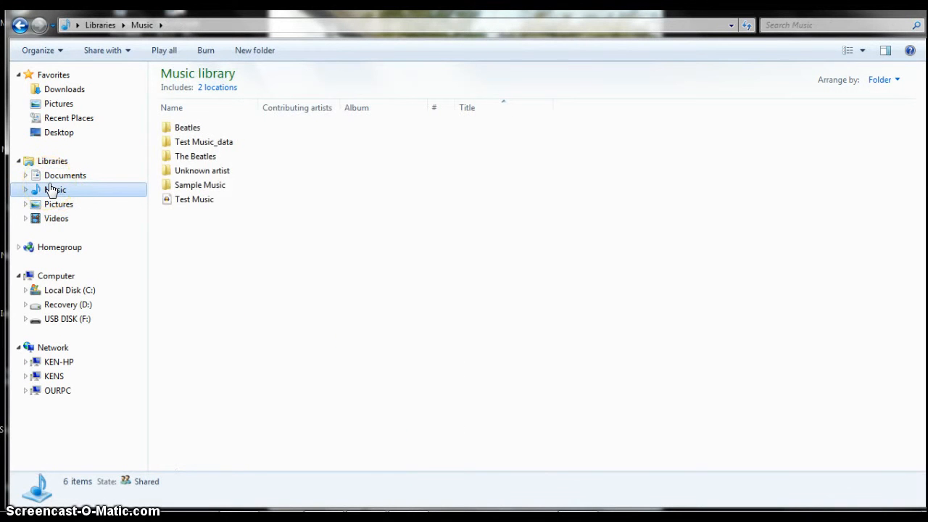
pyautogui.click(55, 206)
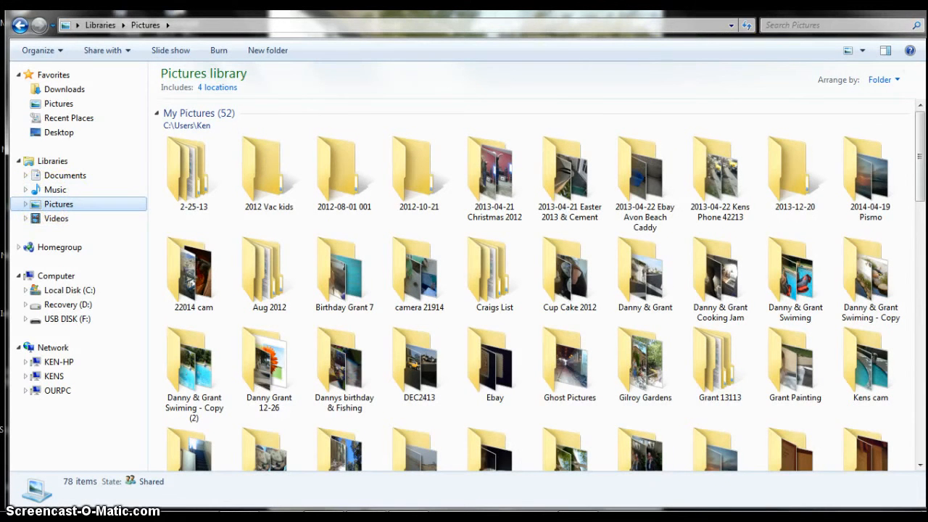
pyautogui.moveTo(917, 119); pyautogui.dragTo(919, 163)
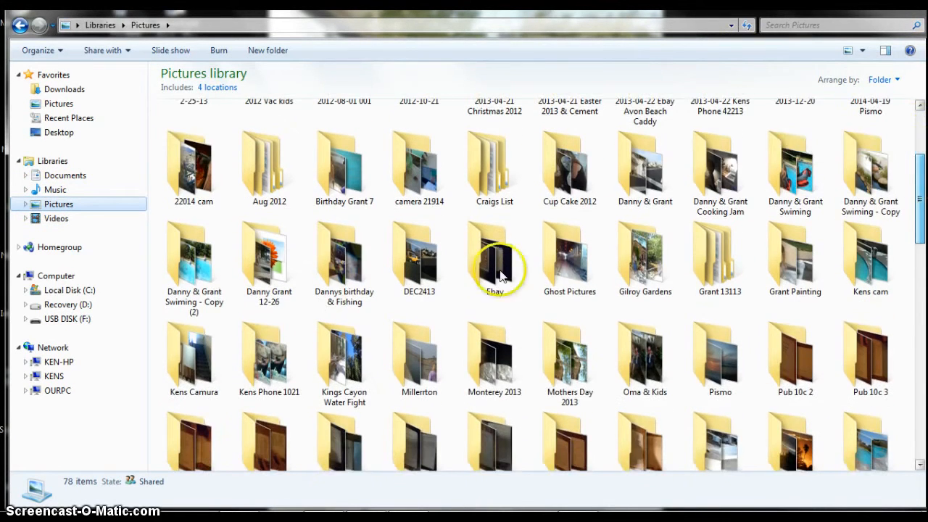
pyautogui.click(57, 219)
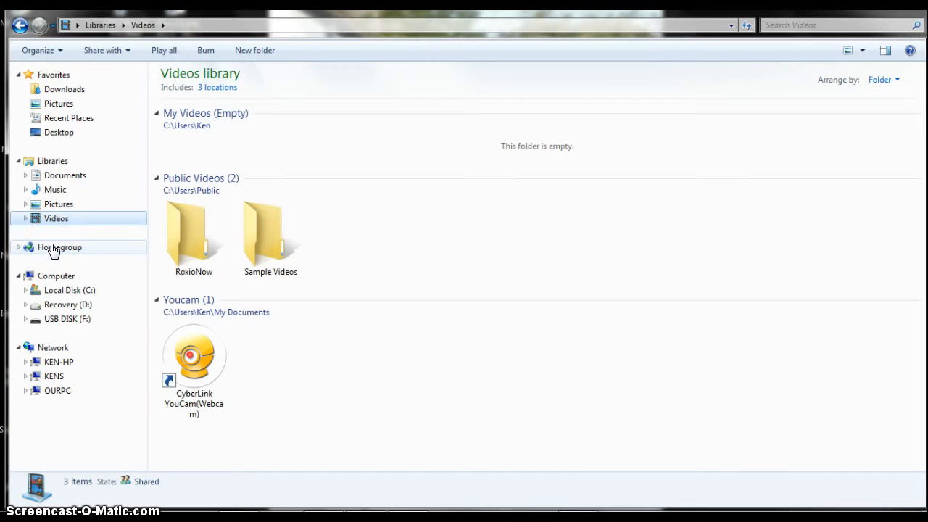
# Step: Revisit the Pictures and Videos libraries and finish in the Documents library
pyautogui.moveTo(54, 220)
pyautogui.mouseDown()
pyautogui.moveTo(46, 209)
pyautogui.moveTo(56, 181)
pyautogui.moveTo(58, 209)
pyautogui.mouseUp()
pyautogui.click(59, 205)
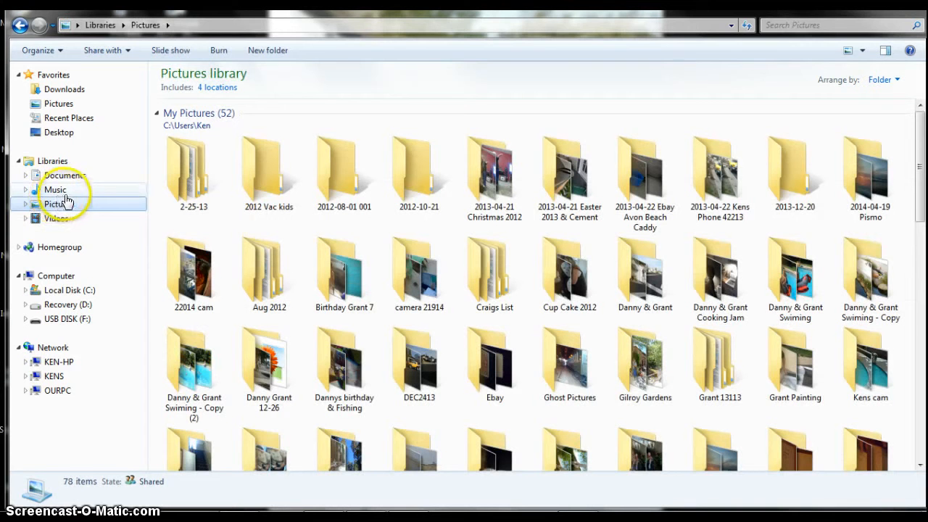
pyautogui.click(50, 229)
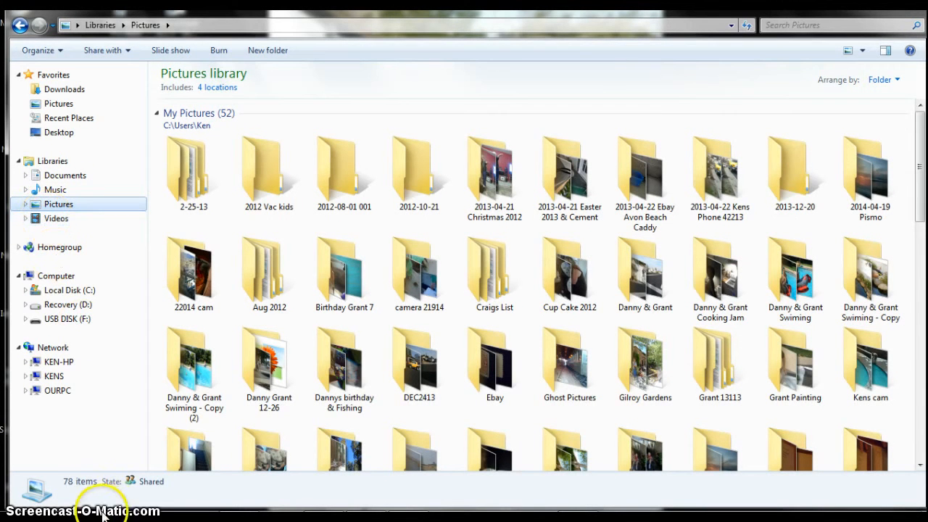
pyautogui.moveTo(44, 516)
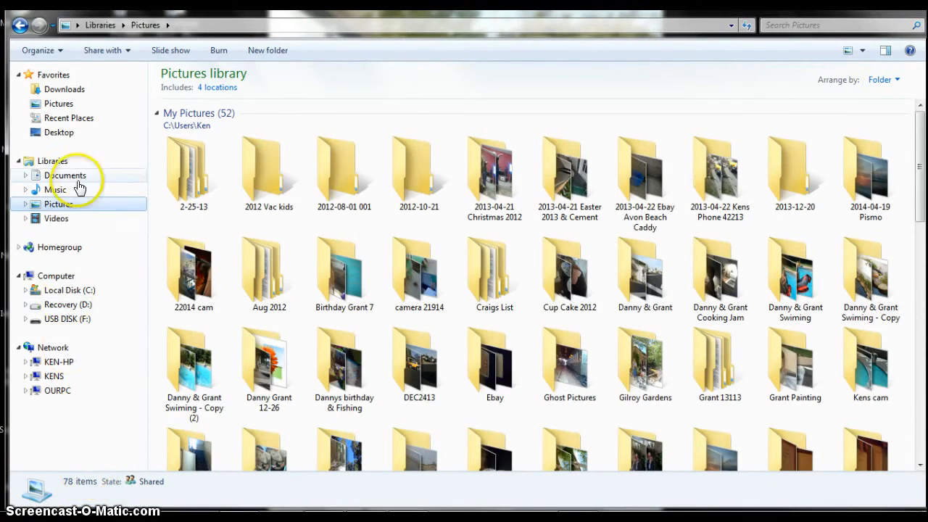
pyautogui.click(58, 219)
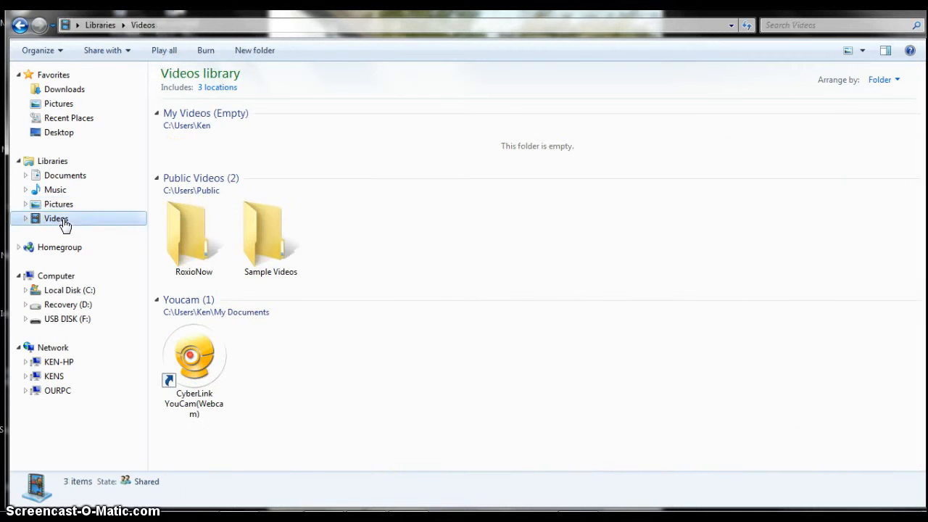
pyautogui.click(58, 177)
pyautogui.click(83, 484)
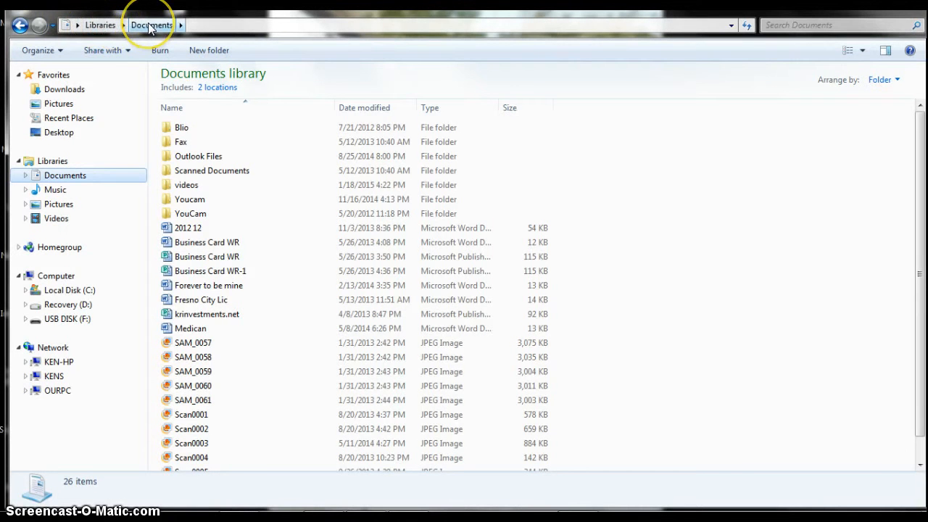
# Step: Browse Local Disk (C:) through Program Files into the Microsoft Games folder
pyautogui.click(81, 297)
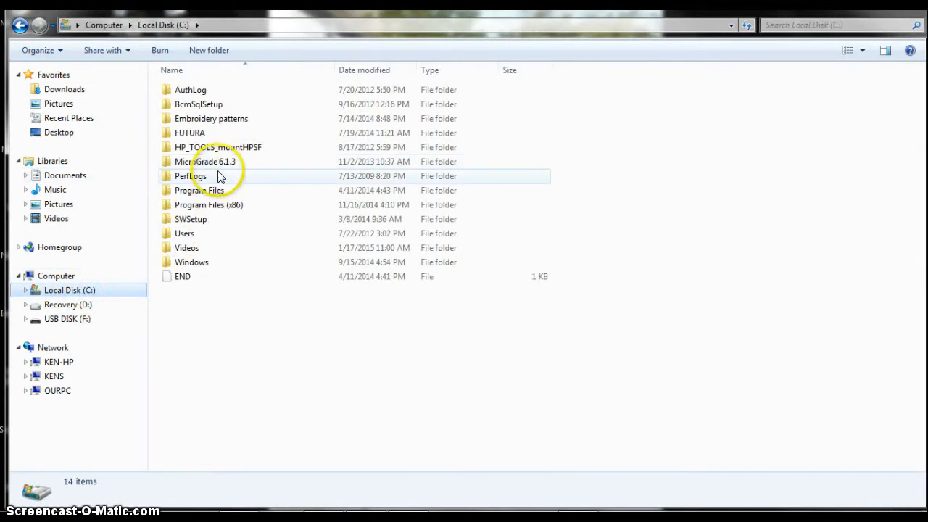
pyautogui.click(211, 192)
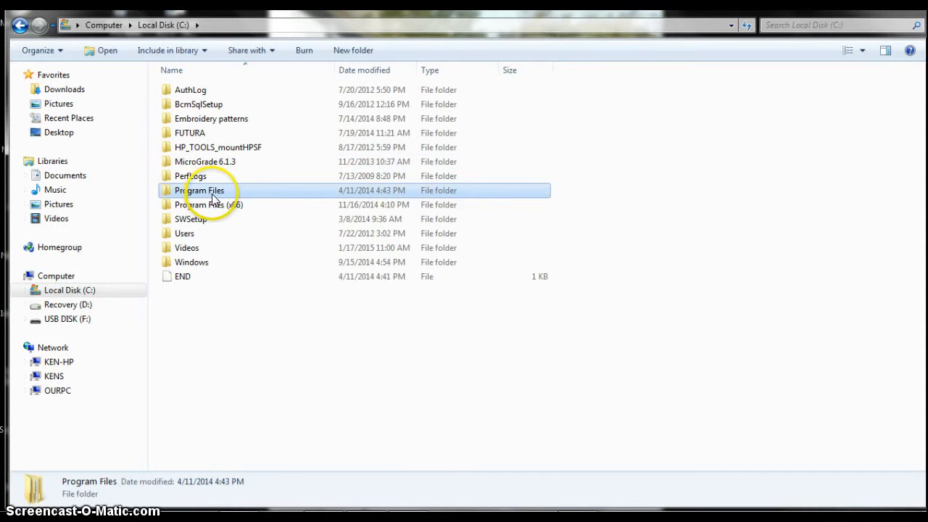
pyautogui.doubleClick(211, 196)
pyautogui.doubleClick(216, 239)
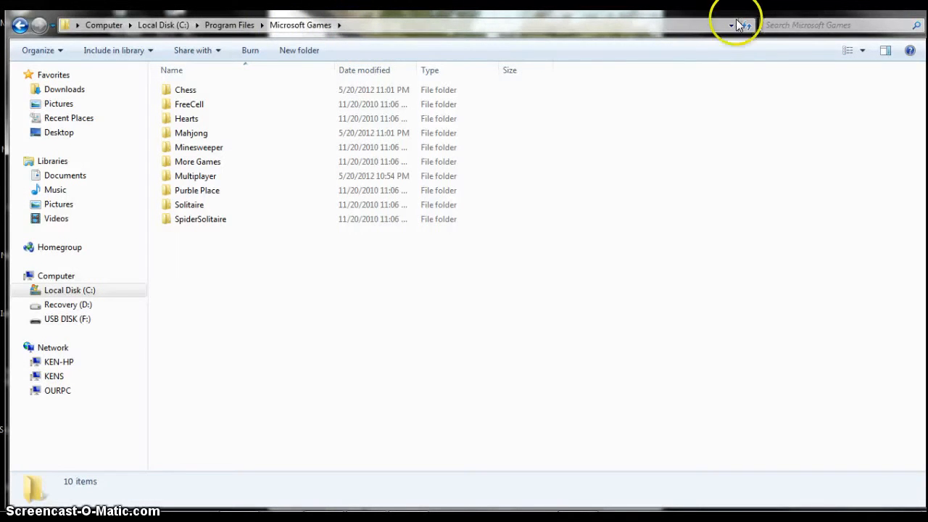
pyautogui.click(799, 26)
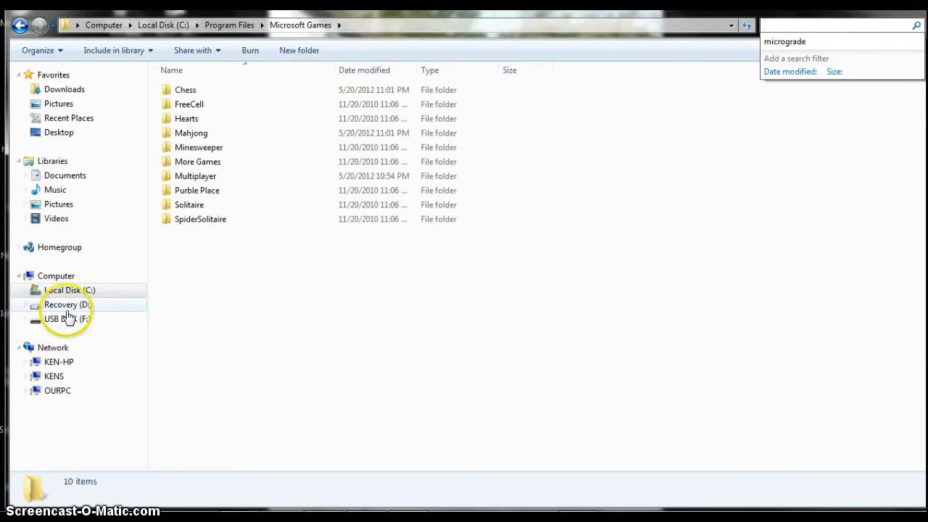
# Step: Search the Pictures library for "ebay" and look over the matching folders and images
pyautogui.click(58, 205)
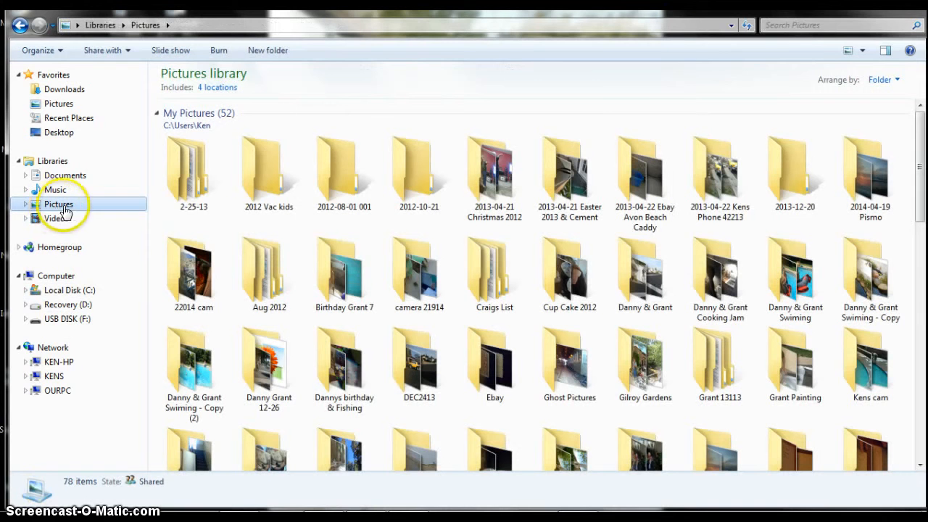
pyautogui.click(801, 27)
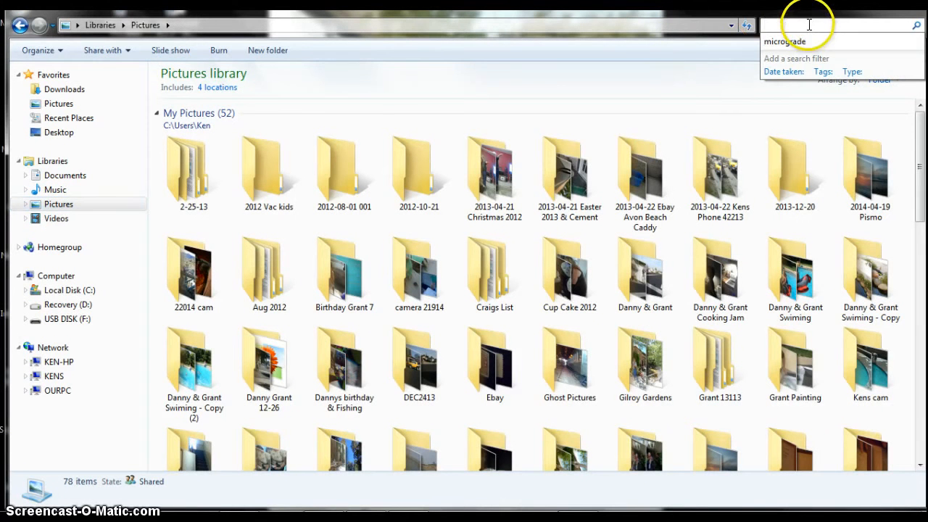
pyautogui.write('ebay')
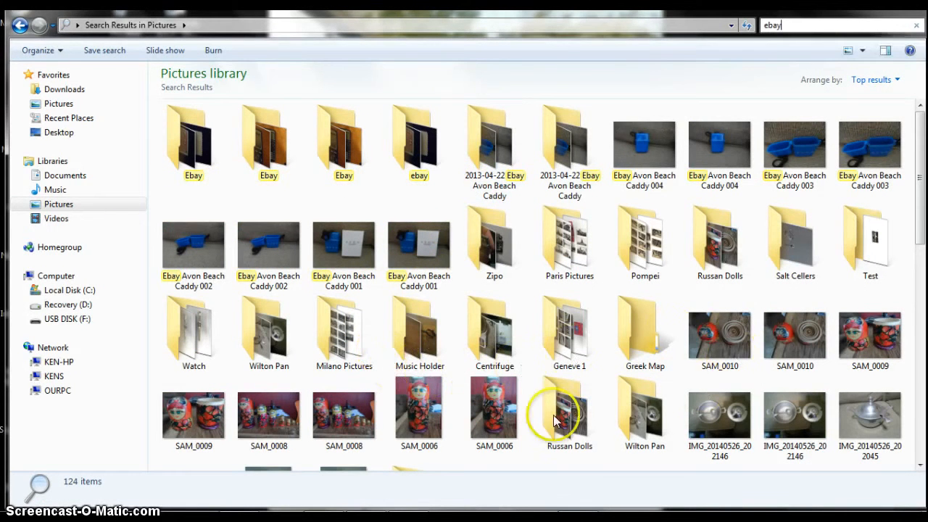
pyautogui.moveTo(374, 213)
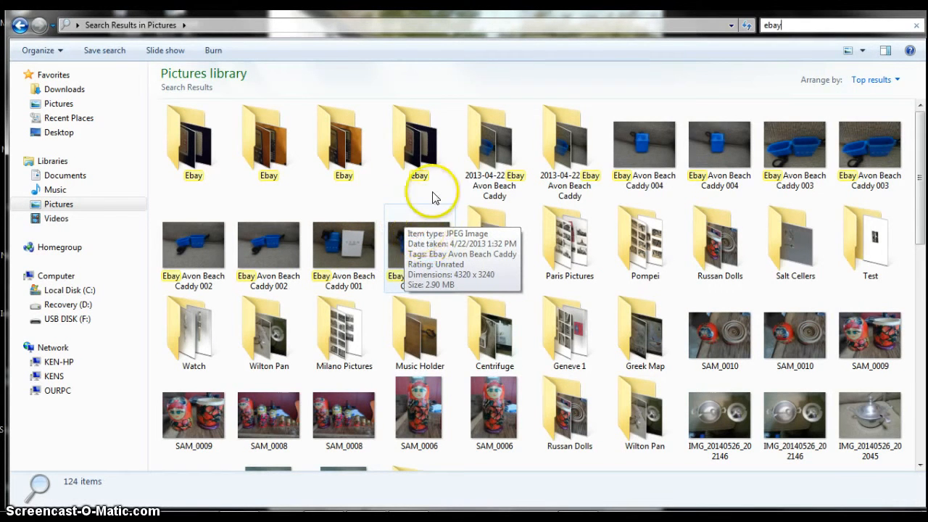
pyautogui.moveTo(411, 175)
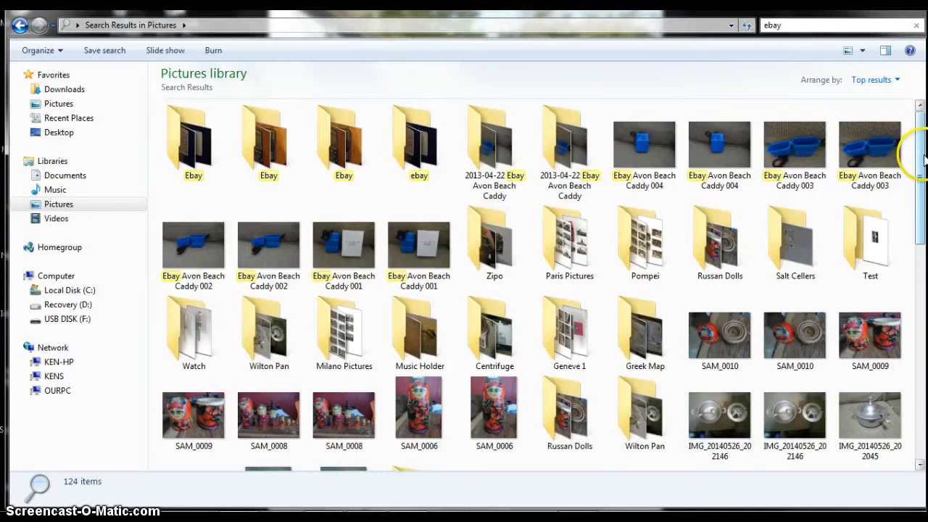
pyautogui.moveTo(918, 186); pyautogui.dragTo(918, 145)
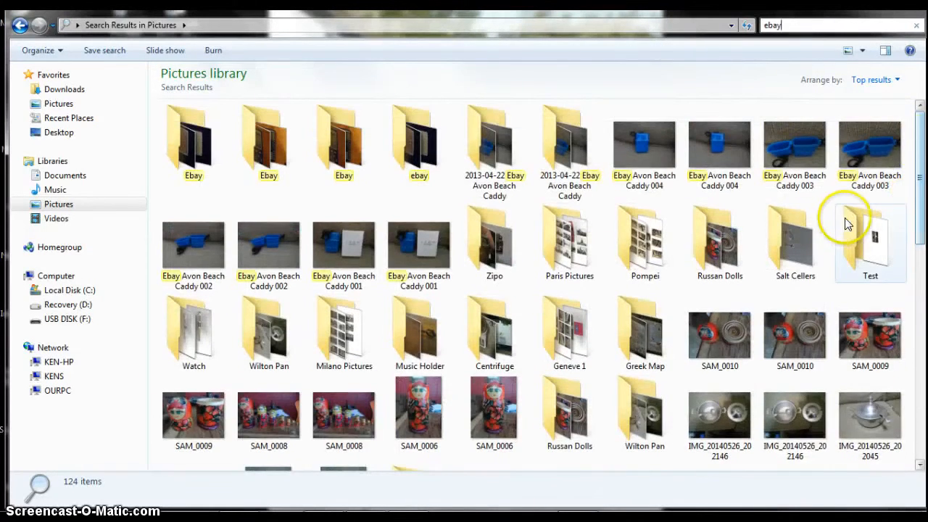
pyautogui.moveTo(281, 516)
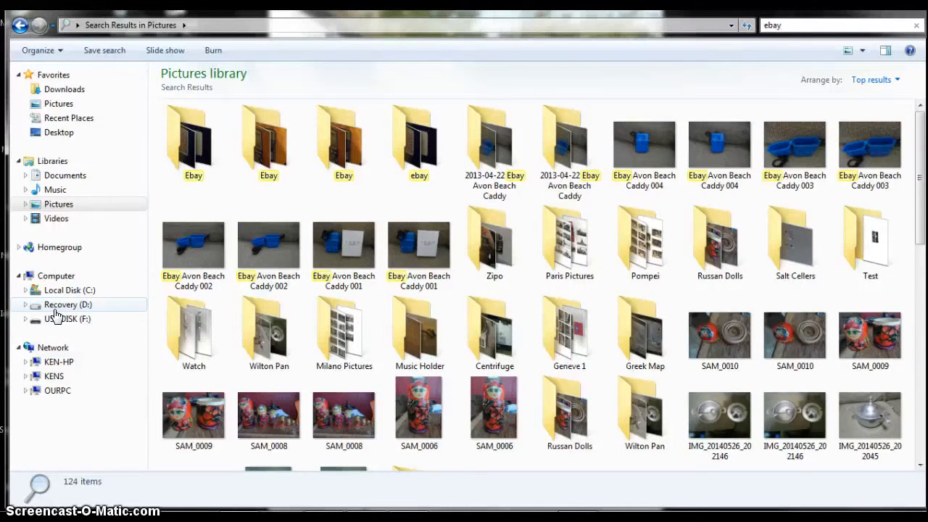
# Step: Open USB DISK (F:) and create a folder named Documents on it
pyautogui.click(65, 319)
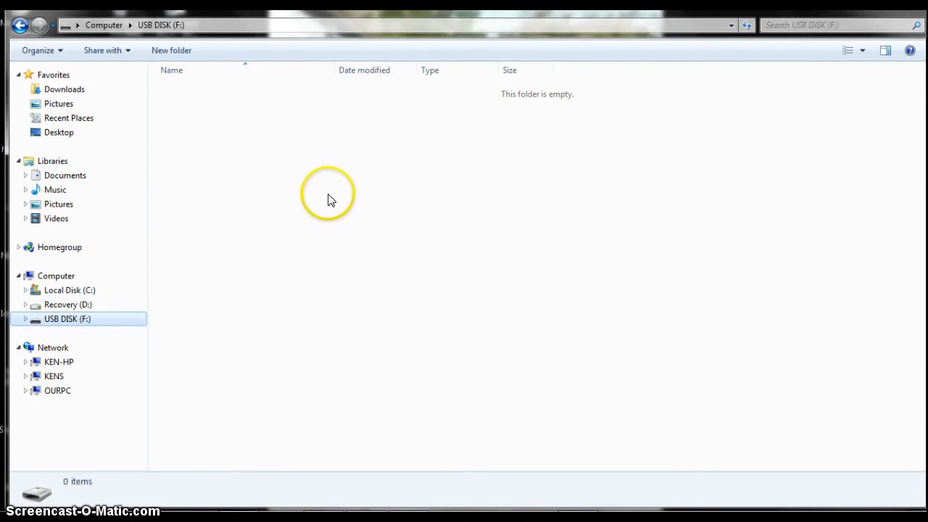
pyautogui.click(166, 51)
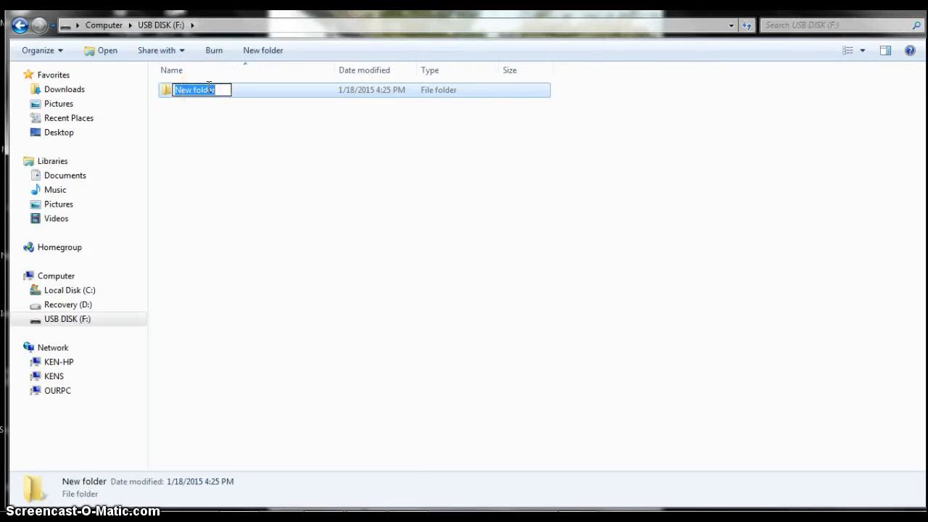
pyautogui.write('Docu')
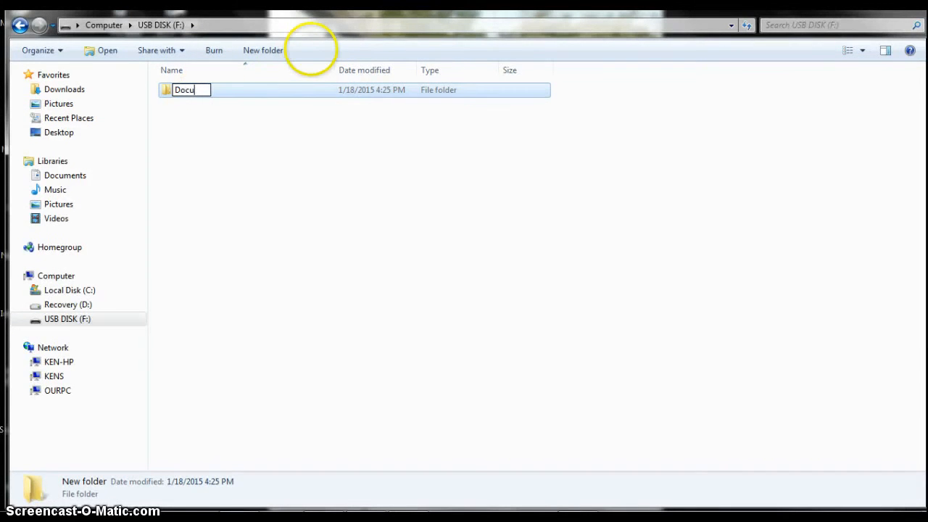
pyautogui.write('ments')
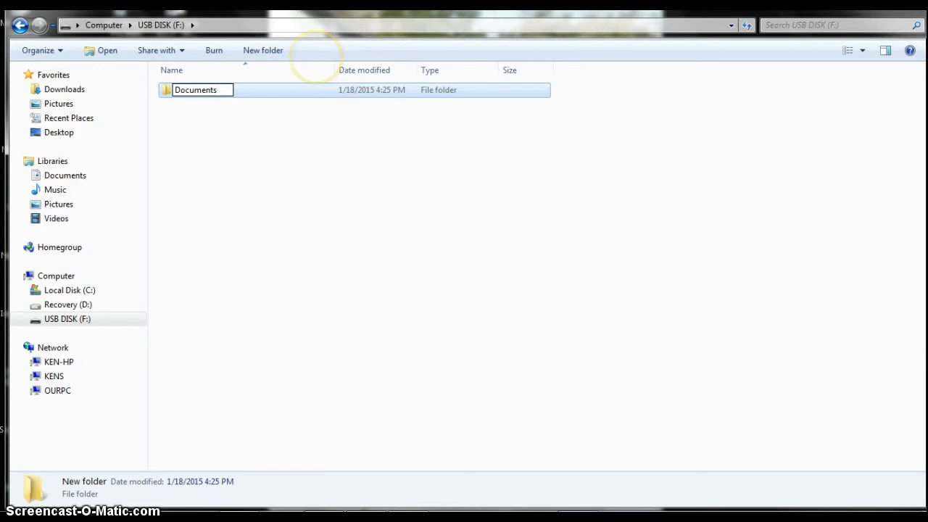
pyautogui.press('Return')
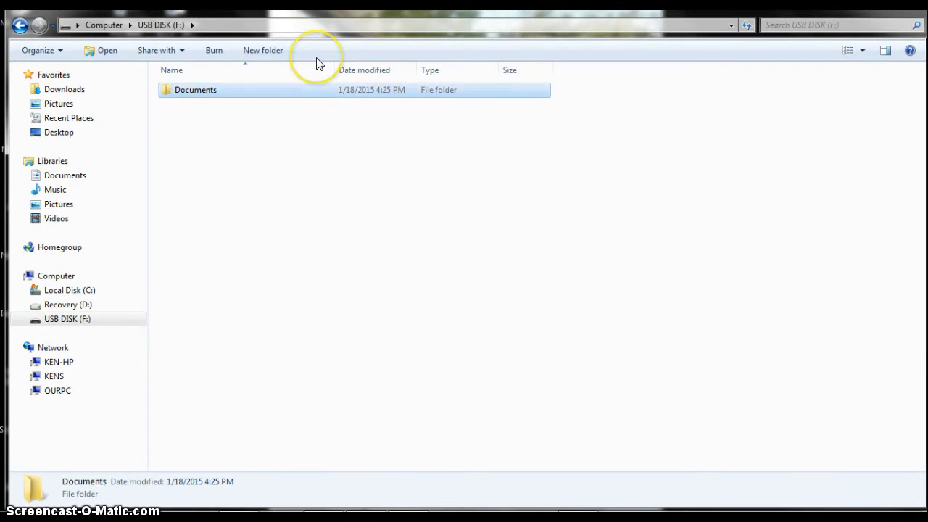
# Step: Create two more folders on USB DISK (F:), named Pictures and Videos
pyautogui.click(270, 51)
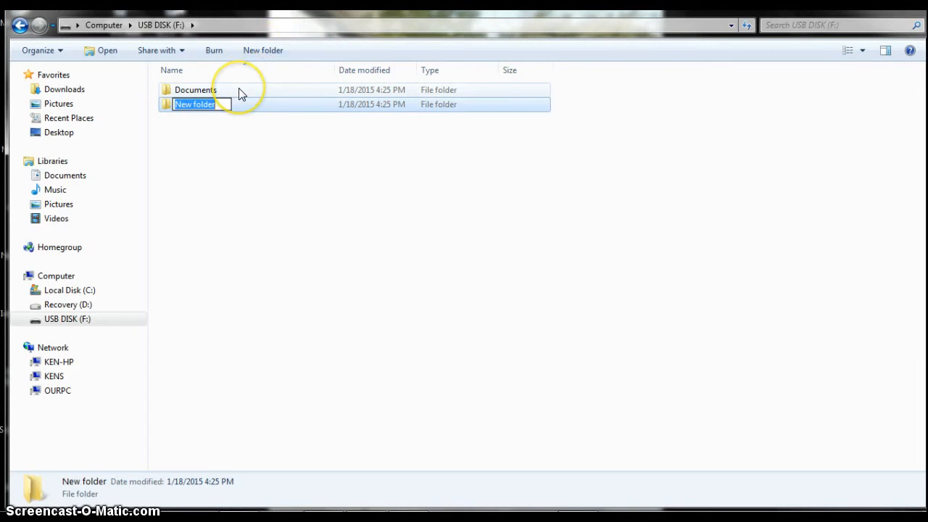
pyautogui.write('Pictures')
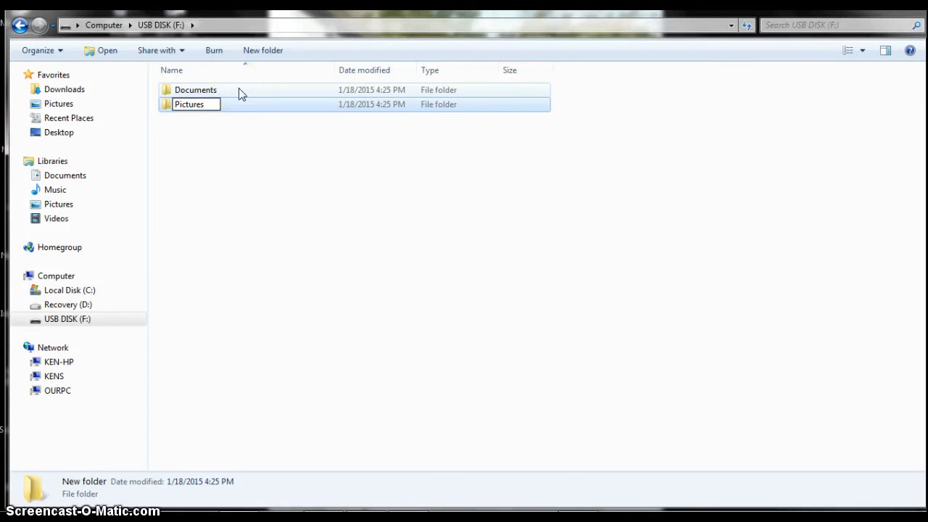
pyautogui.press('Return')
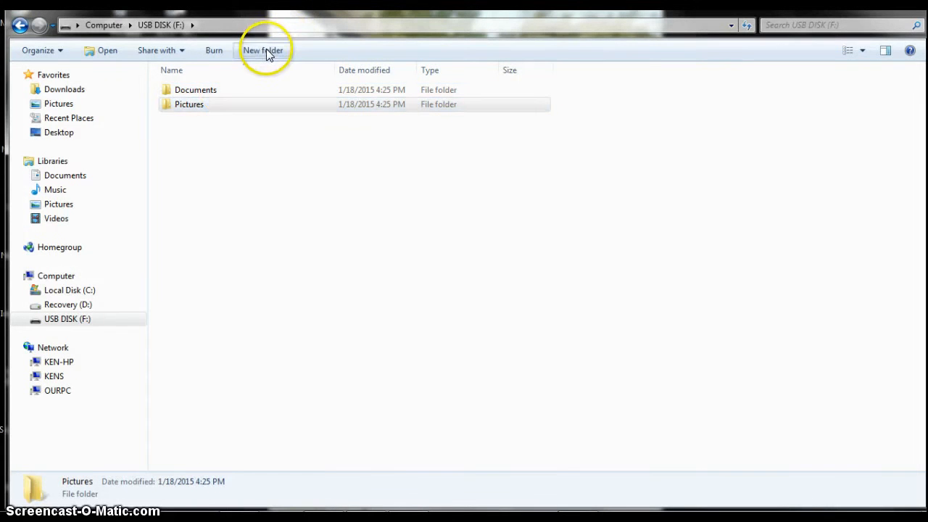
pyautogui.click(264, 50)
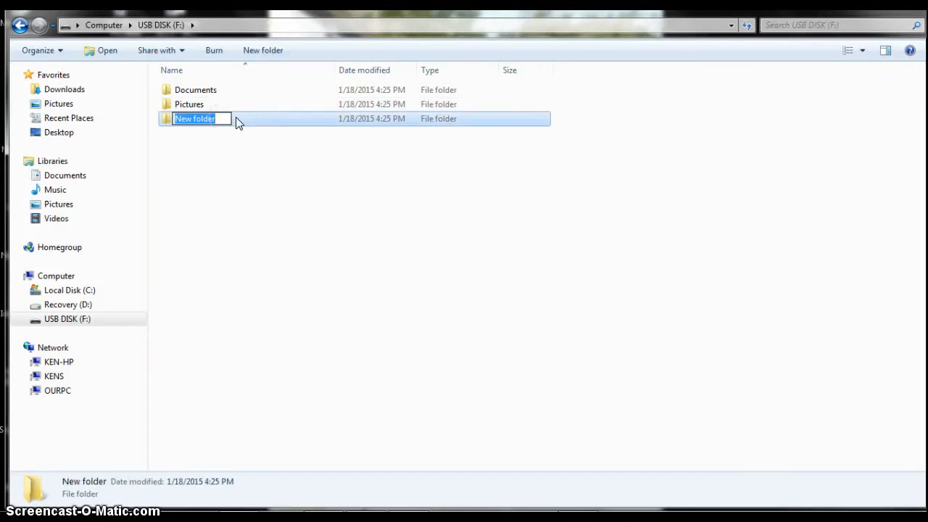
pyautogui.write('Videos')
pyautogui.press('Return')
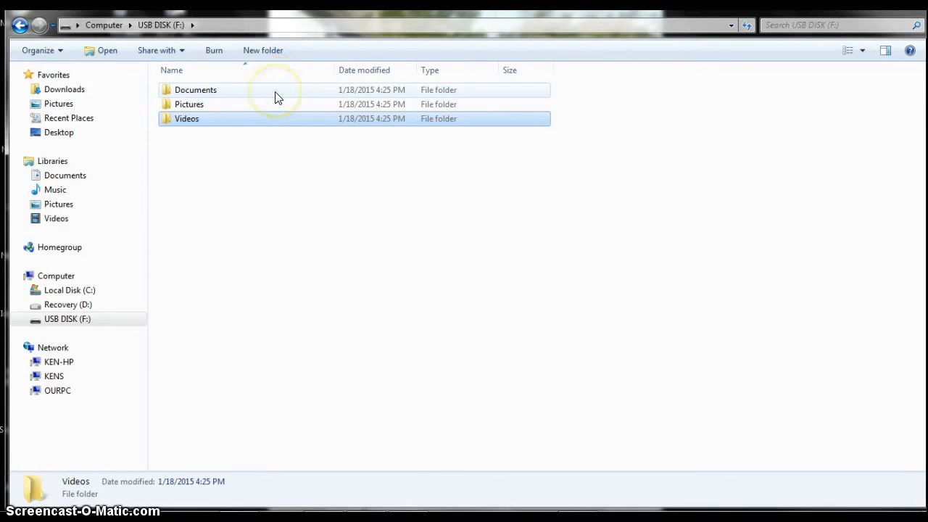
# Step: Create a fourth folder on USB DISK (F:), named Music
pyautogui.click(272, 53)
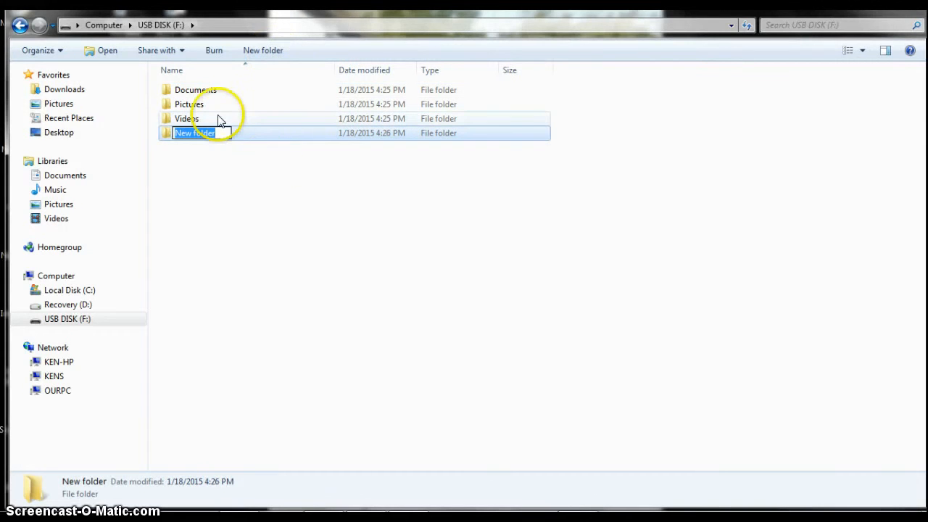
pyautogui.write('Mu')
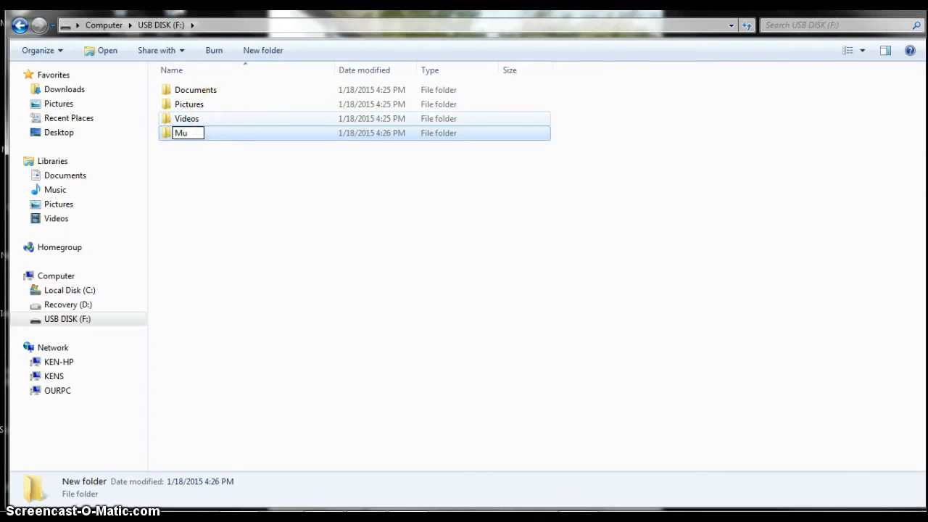
pyautogui.write('sic')
pyautogui.press('Return')
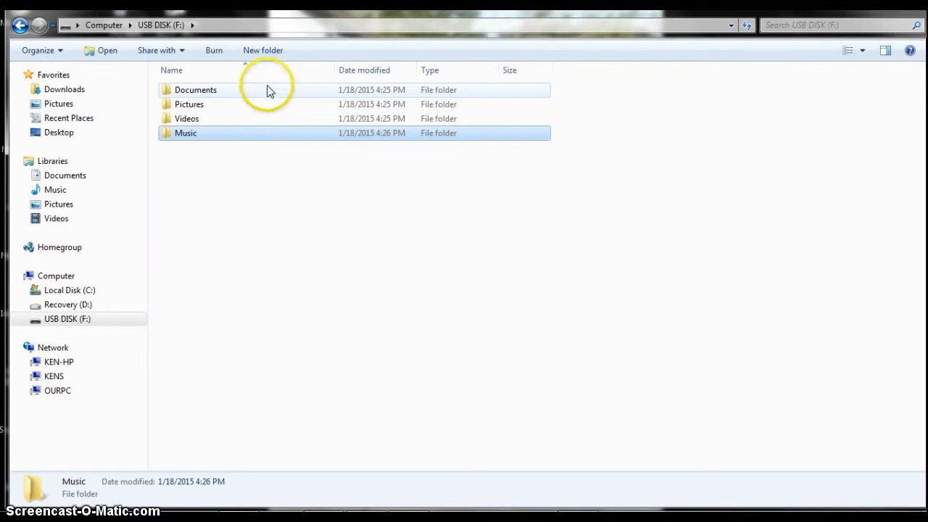
# Step: Open the Documents folder on USB DISK (F:) and create a folder named AT-10 inside it
pyautogui.click(185, 93)
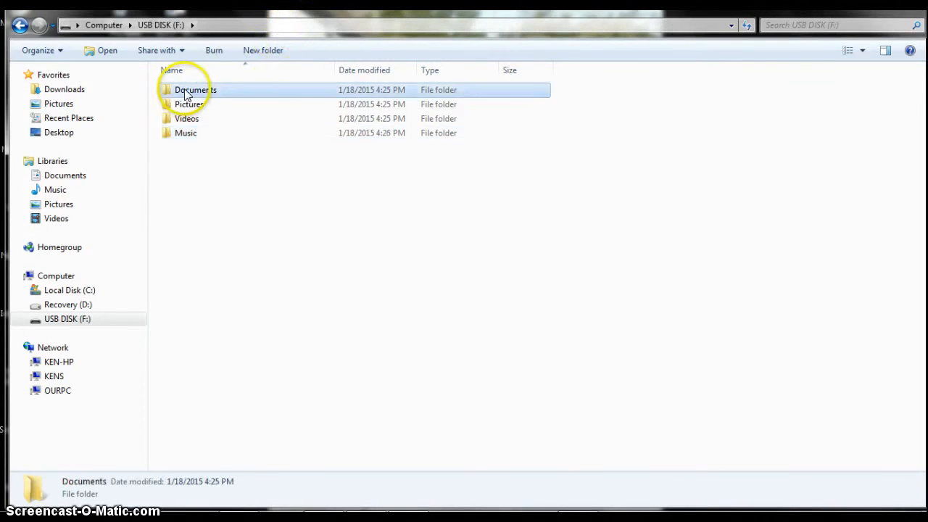
pyautogui.doubleClick(185, 93)
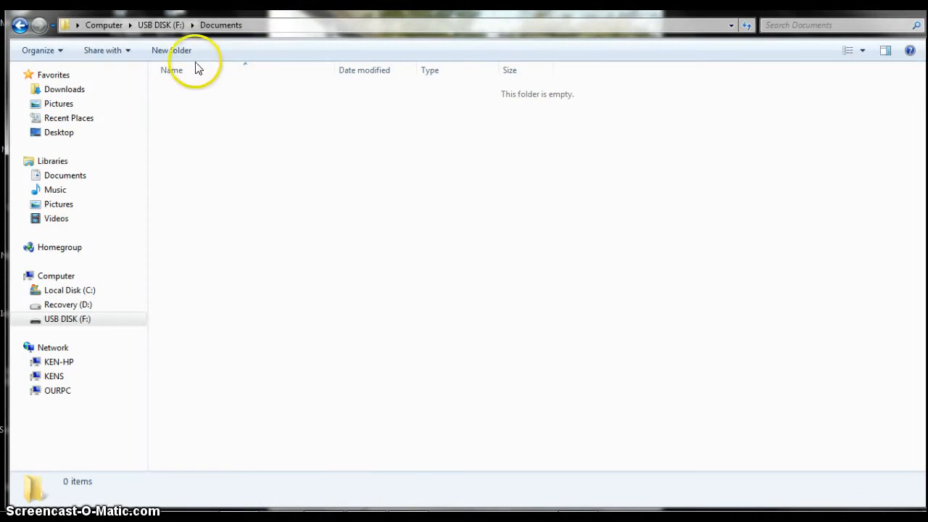
pyautogui.click(185, 53)
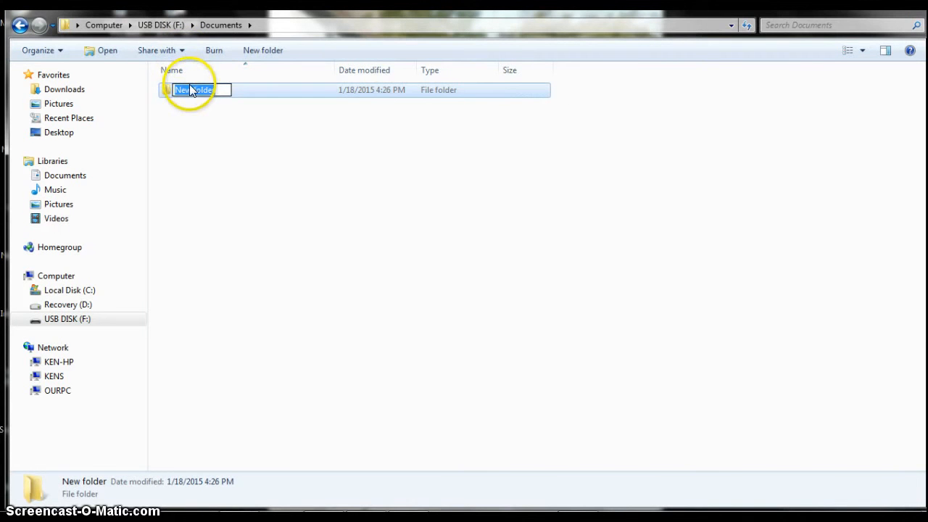
pyautogui.write('AT-10')
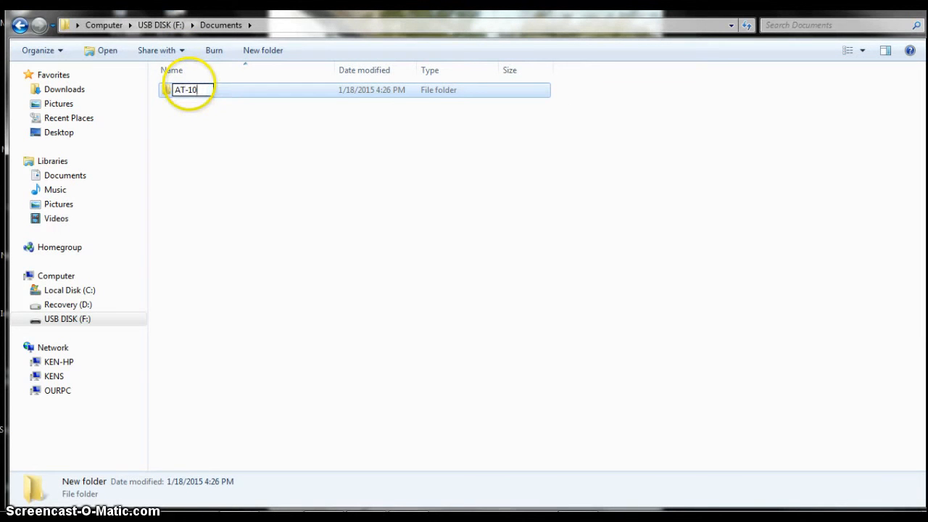
pyautogui.click(269, 153)
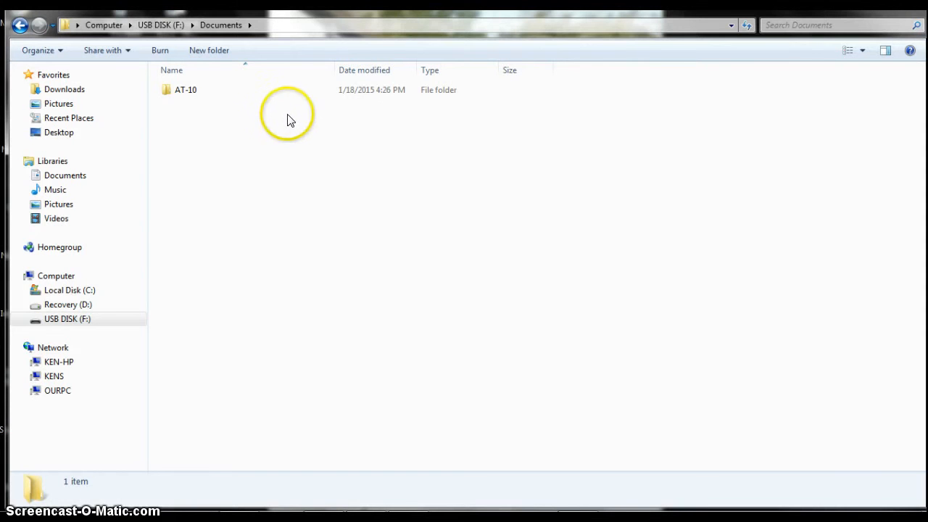
# Step: Open the AT-10 folder and create a subfolder named MS Word
pyautogui.doubleClick(185, 90)
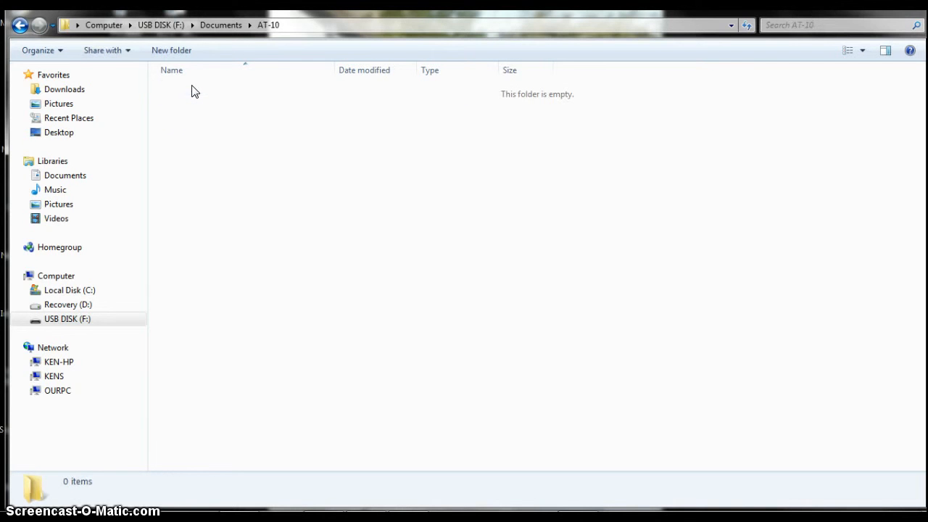
pyautogui.click(170, 52)
pyautogui.write('MS W')
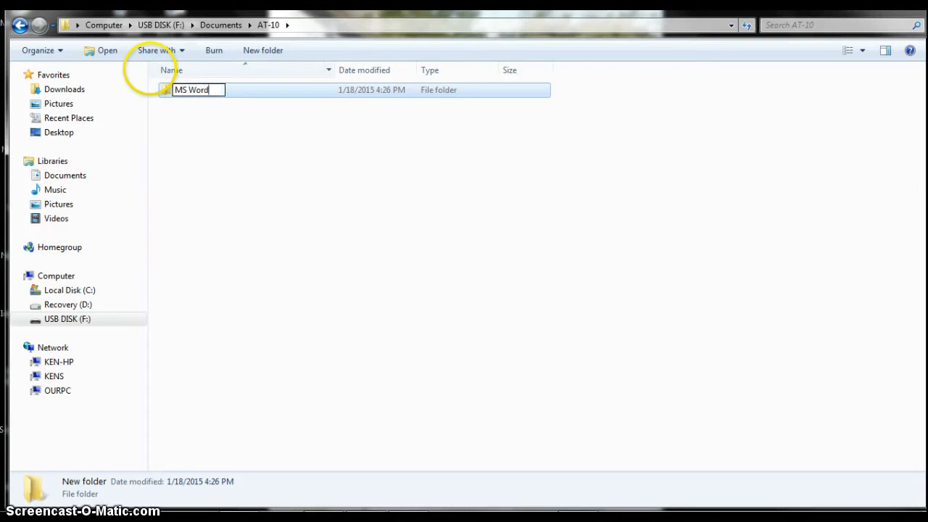
pyautogui.write('ord')
pyautogui.press('Return')
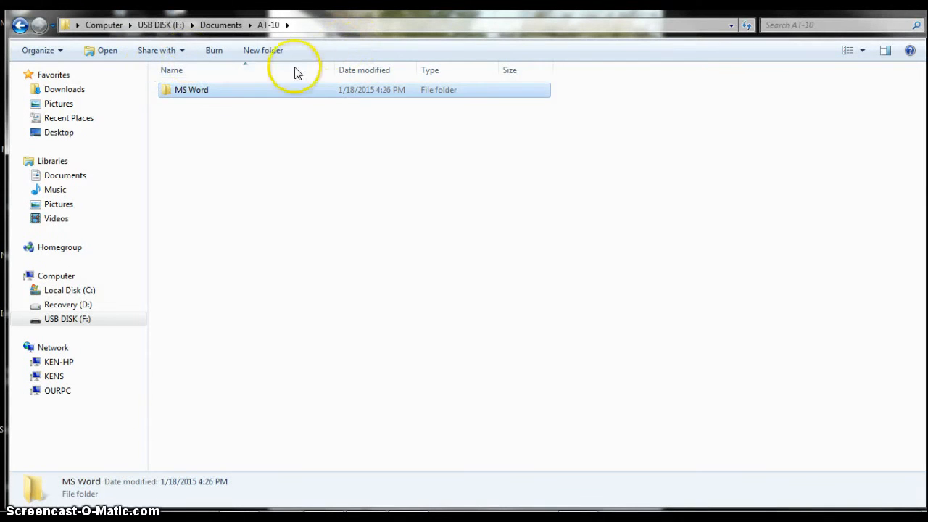
# Step: Create two more subfolders in AT-10, named MS Excel and MS PowerPoint
pyautogui.click(271, 56)
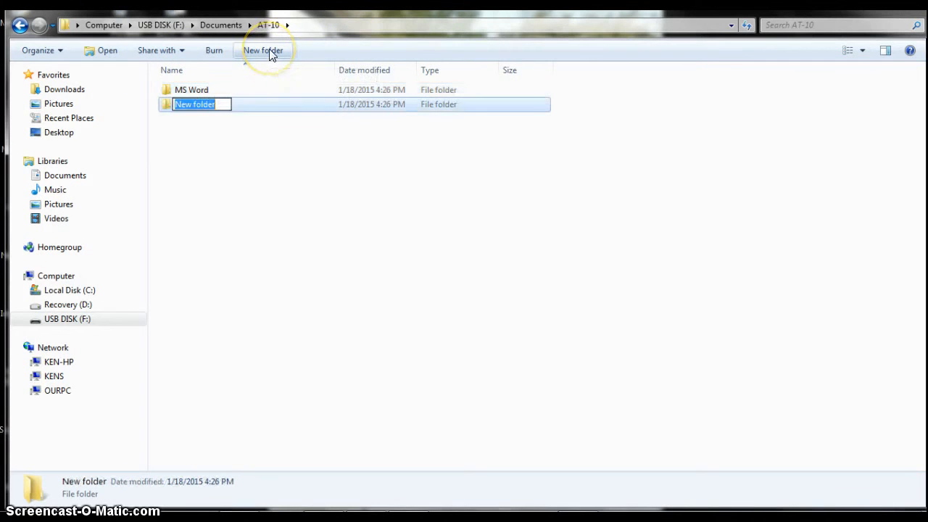
pyautogui.write('MS E')
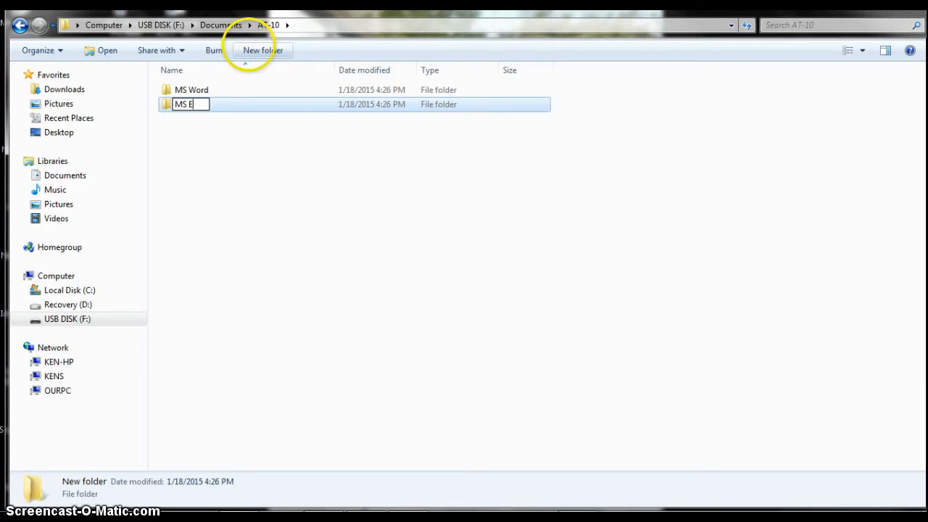
pyautogui.write('xcel')
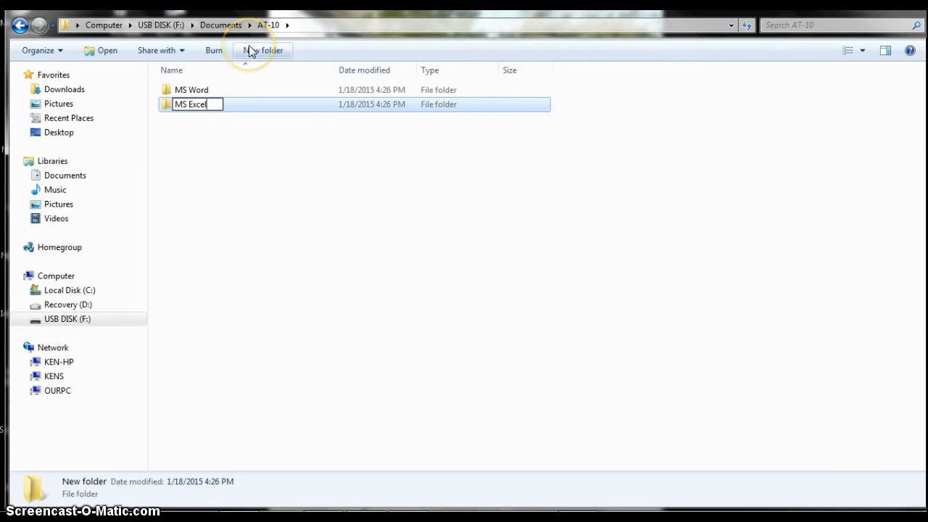
pyautogui.press('Return')
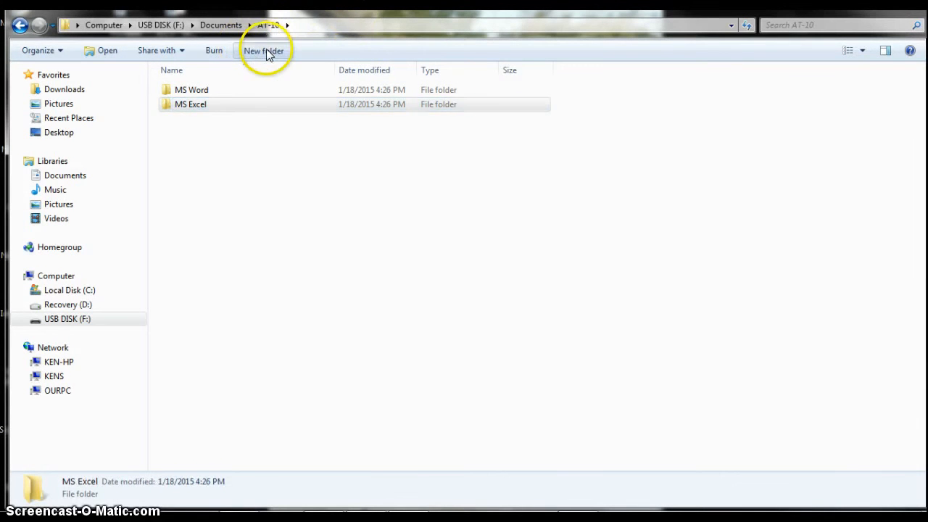
pyautogui.click(262, 51)
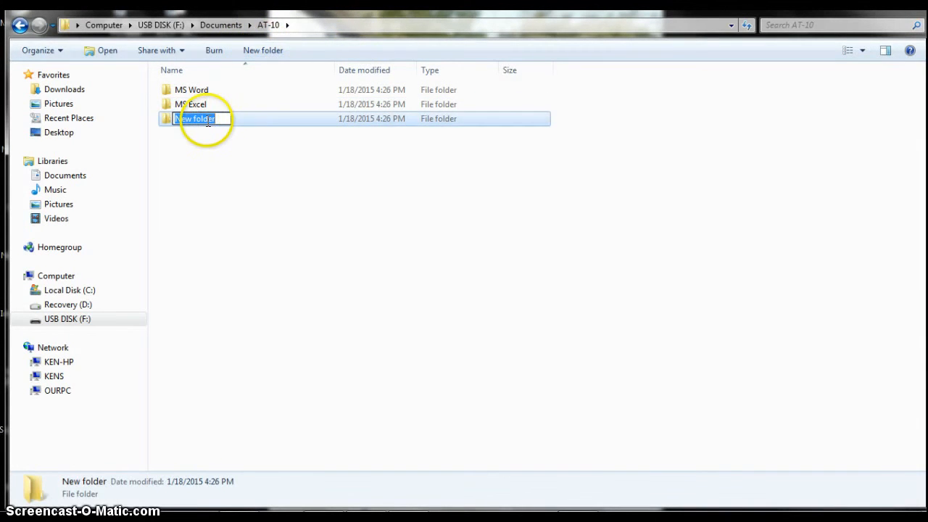
pyautogui.write('MS PowerPoint')
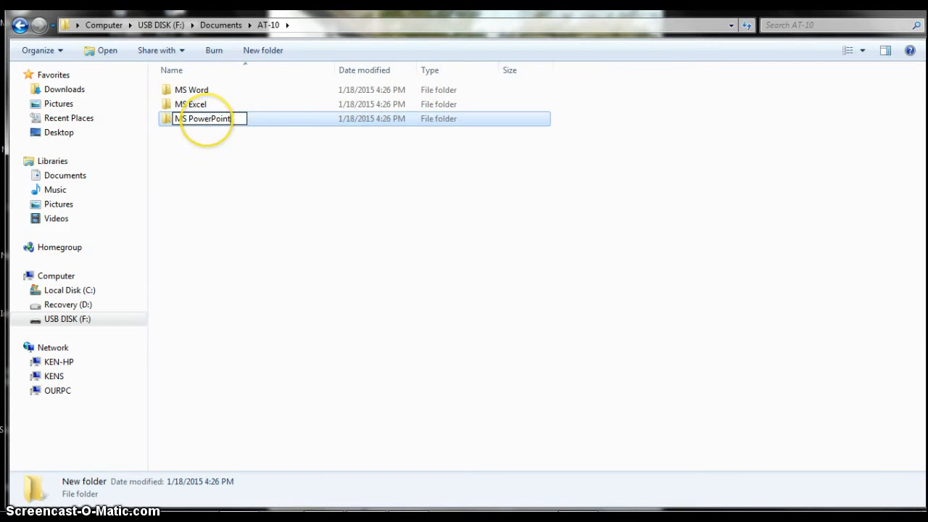
pyautogui.press('Return')
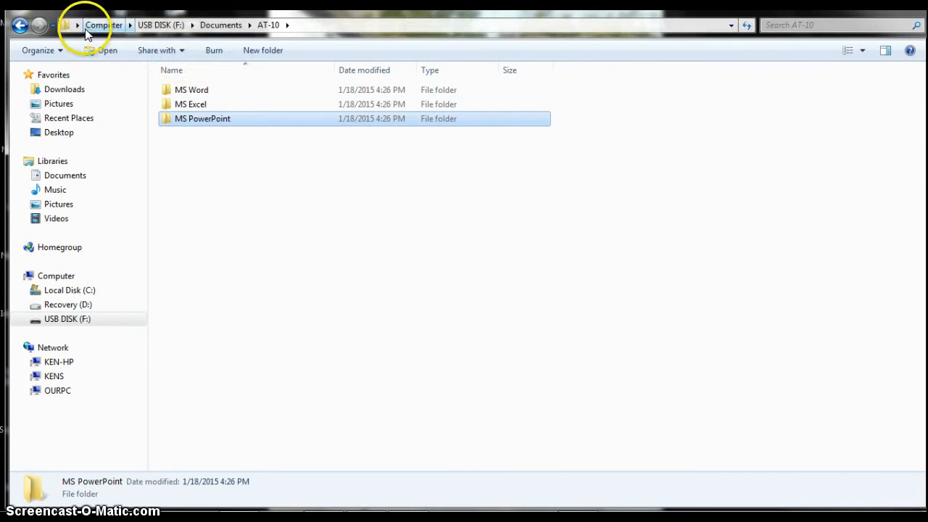
# Step: Look into the MS PowerPoint folder, then return to USB DISK (F:) and expand its Documents and AT-10 folders in the folder tree
pyautogui.doubleClick(215, 120)
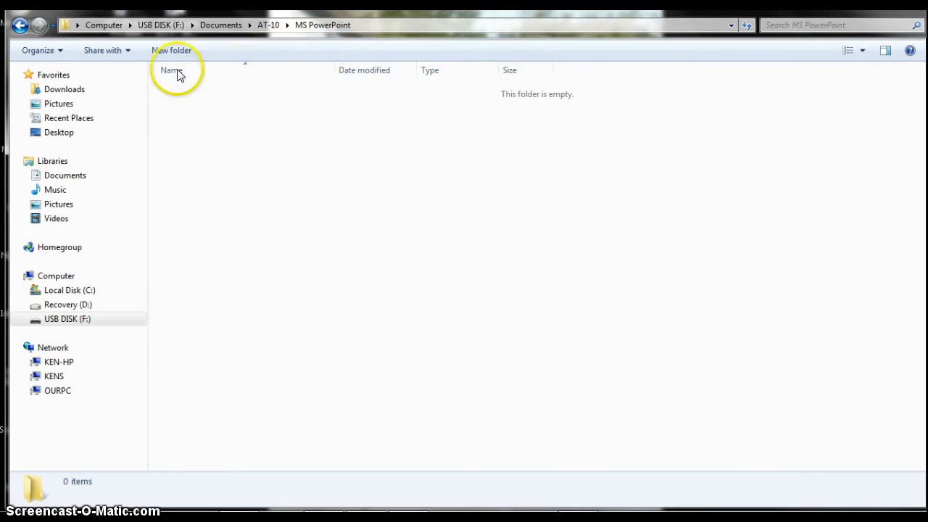
pyautogui.click(168, 27)
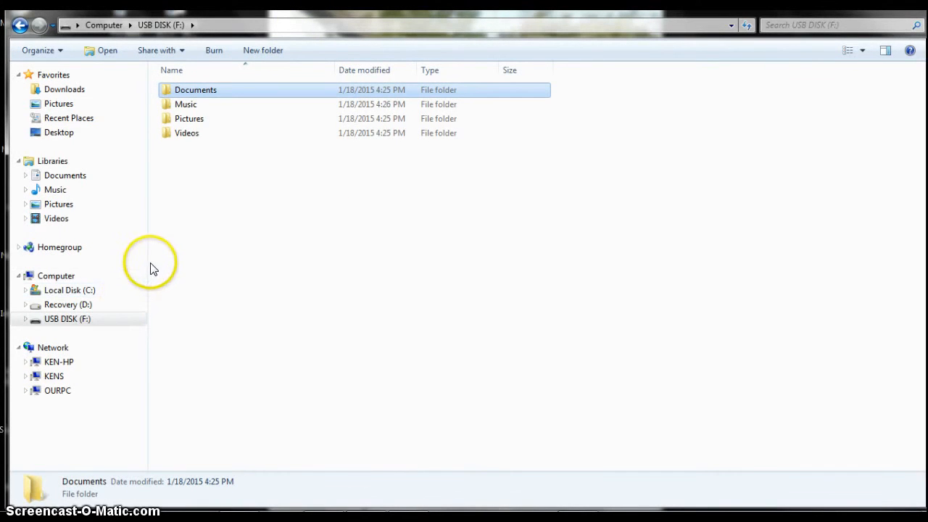
pyautogui.click(26, 319)
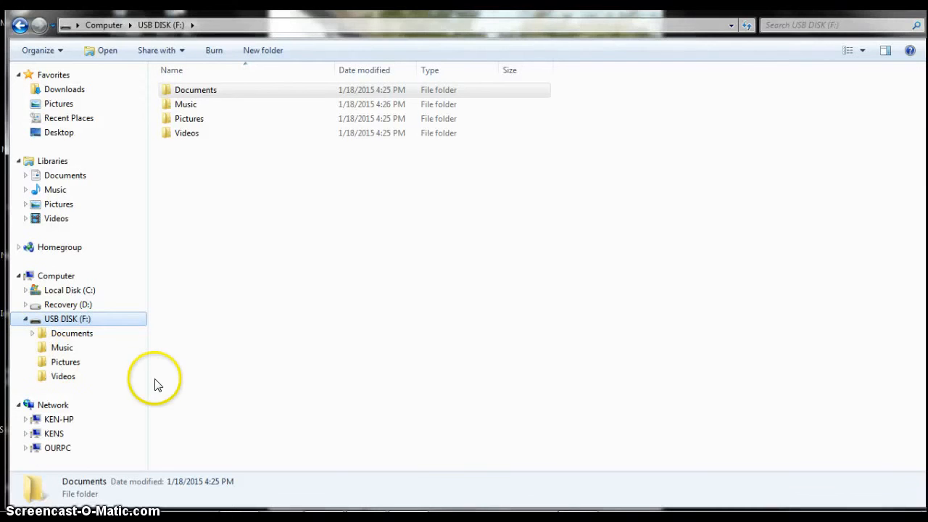
pyautogui.click(31, 333)
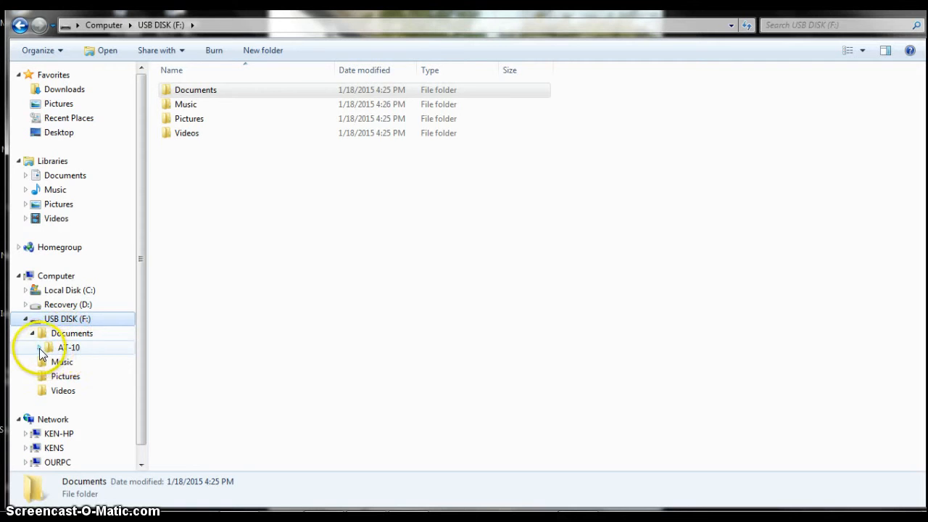
pyautogui.click(40, 347)
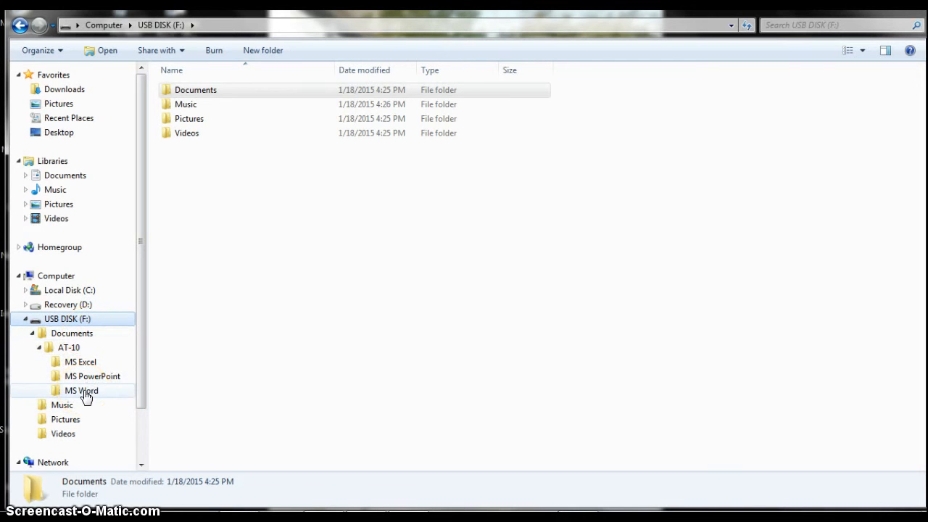
pyautogui.click(109, 391)
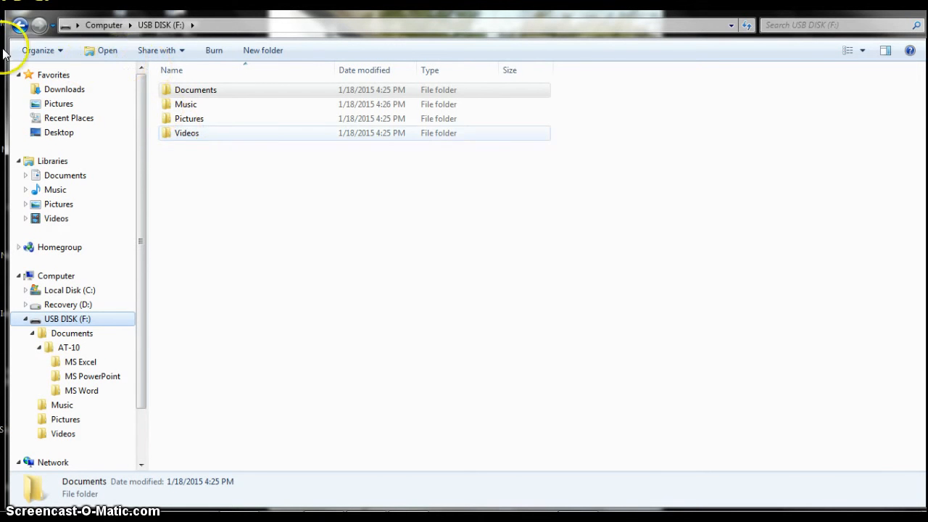
# Step: Look over the folder tree of USB DISK (F:), including the subfolders under Music, Pictures and Videos
pyautogui.click(22, 24)
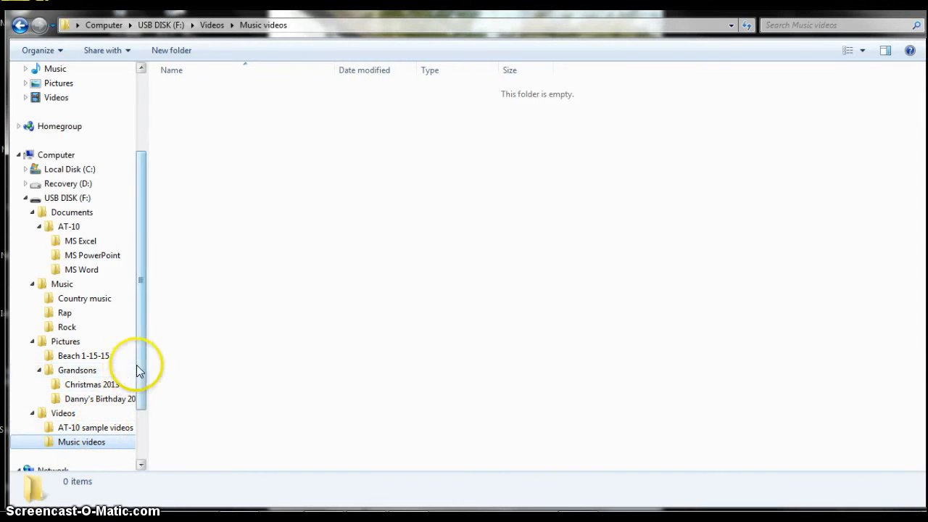
pyautogui.scroll(-1, 147, 366)
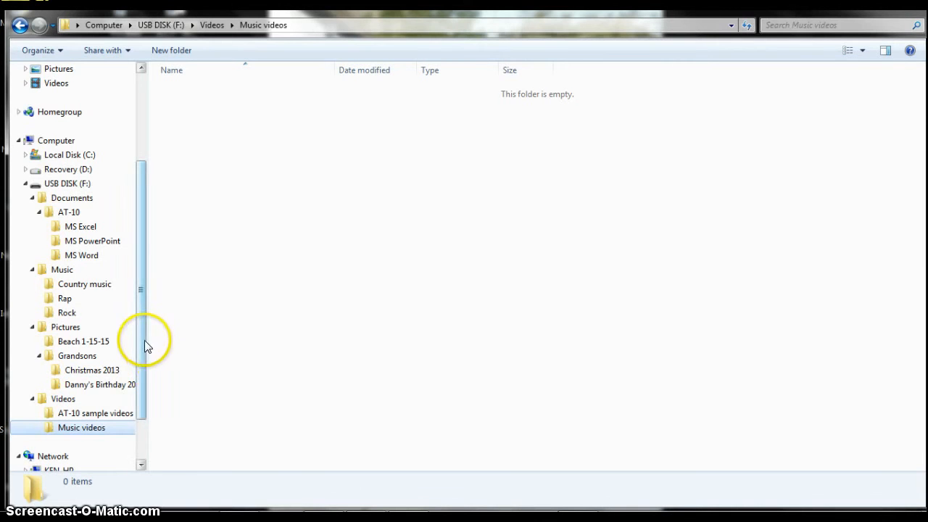
pyautogui.scroll(-1, 143, 370)
pyautogui.scroll(-3, 143, 383)
pyautogui.scroll(2, 142, 375)
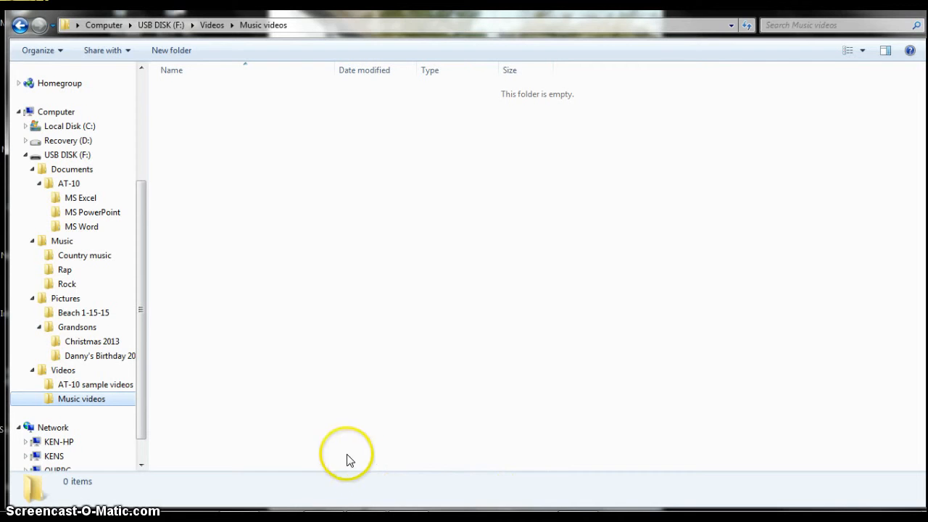
# Step: Switch to the sample document in Microsoft Word and correct "ais" to "is" in its sentence
pyautogui.click(321, 497)
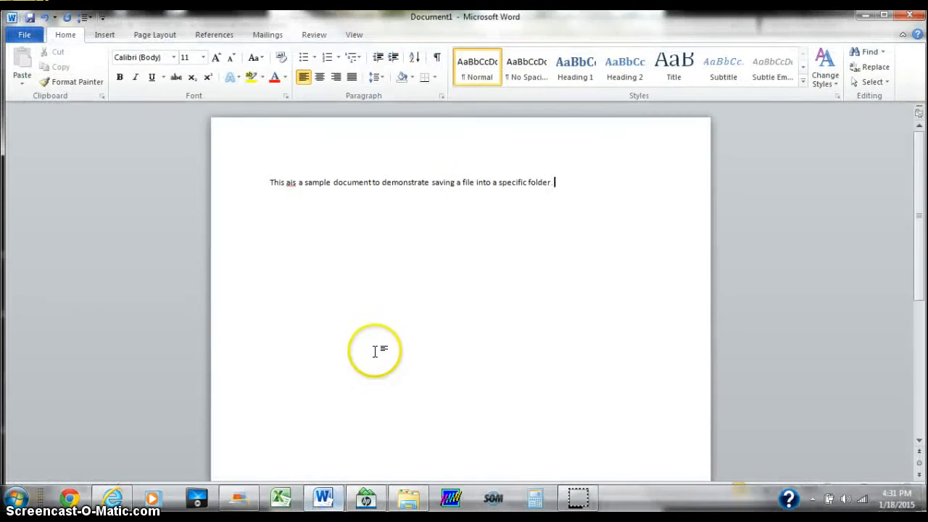
pyautogui.click(289, 182)
pyautogui.press('BackSpace')
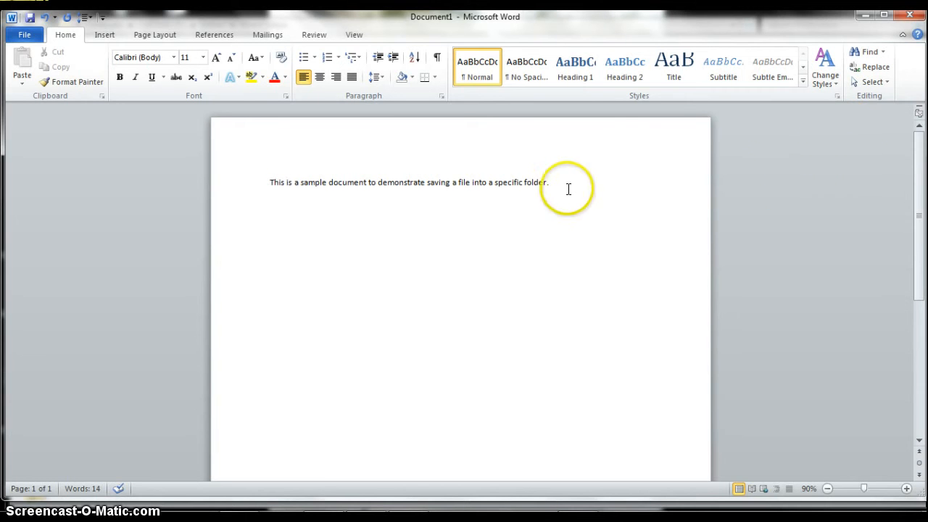
# Step: Start saving the document with Save As and browse to USB DISK (F:) > Documents > AT-10 > MS Word
pyautogui.click(27, 37)
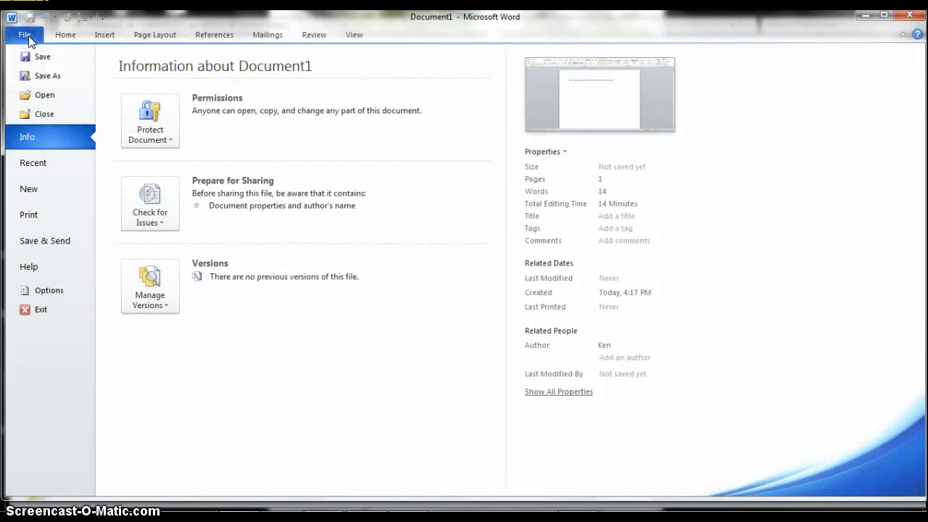
pyautogui.click(31, 77)
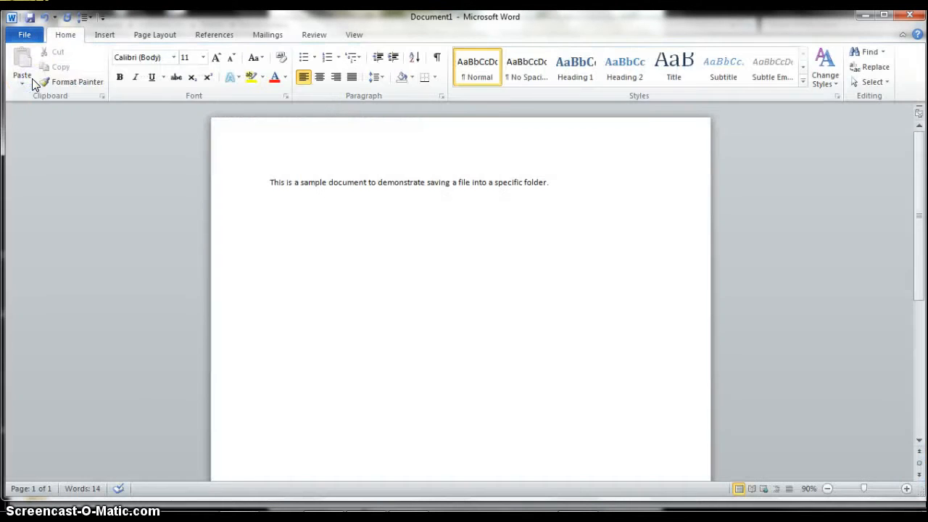
pyautogui.scroll(-3, 87, 101)
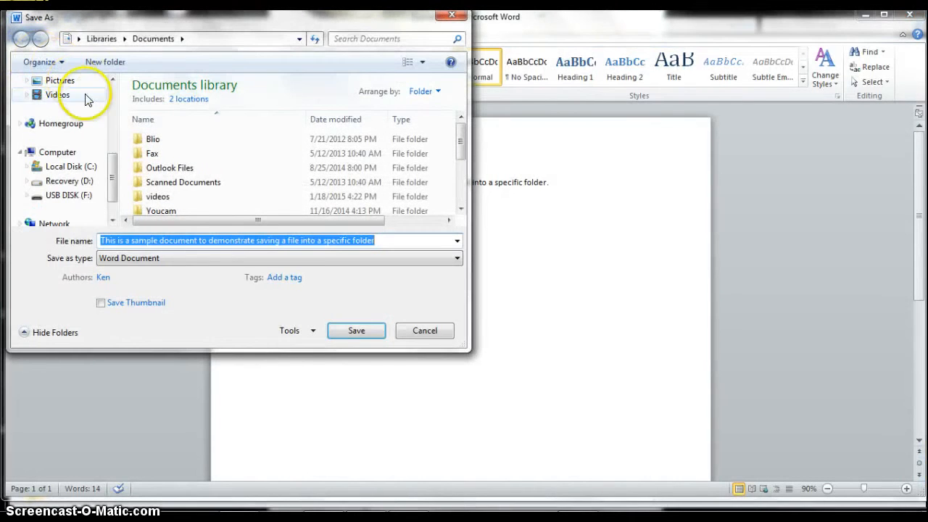
pyautogui.click(73, 196)
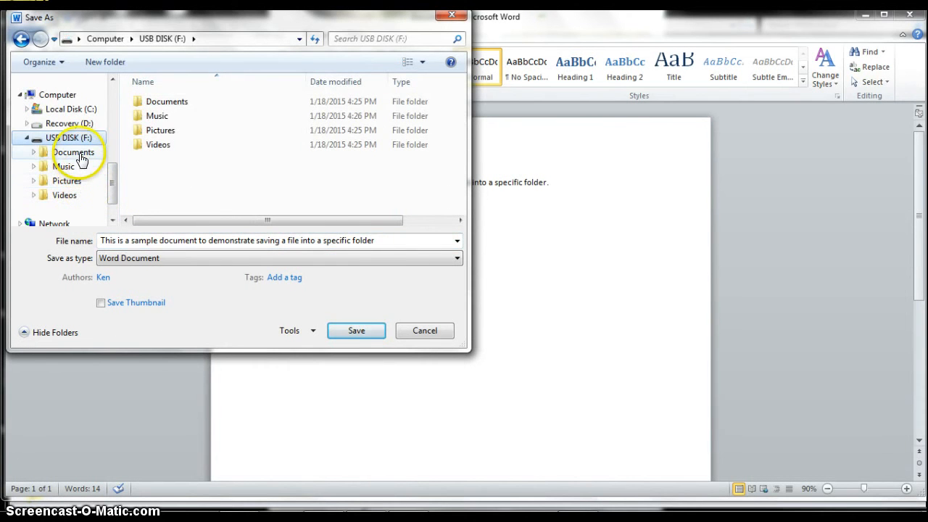
pyautogui.click(80, 159)
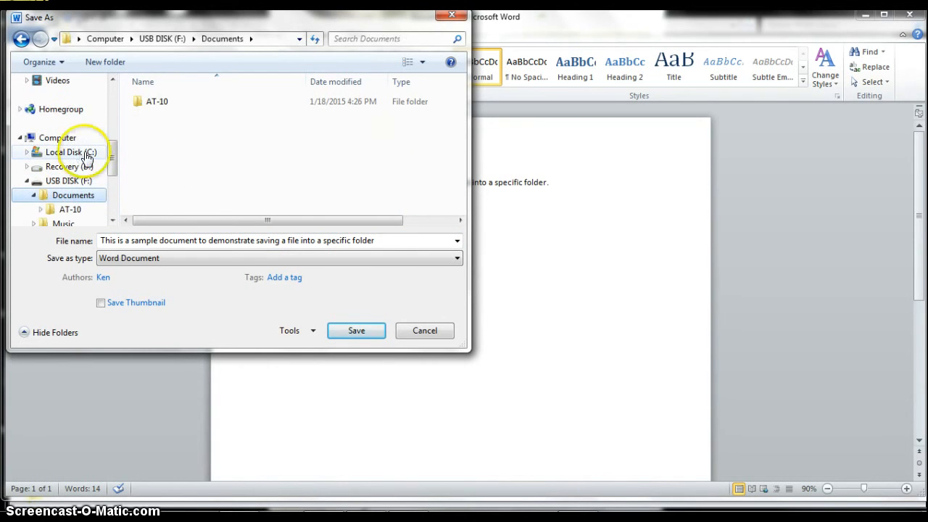
pyautogui.doubleClick(155, 103)
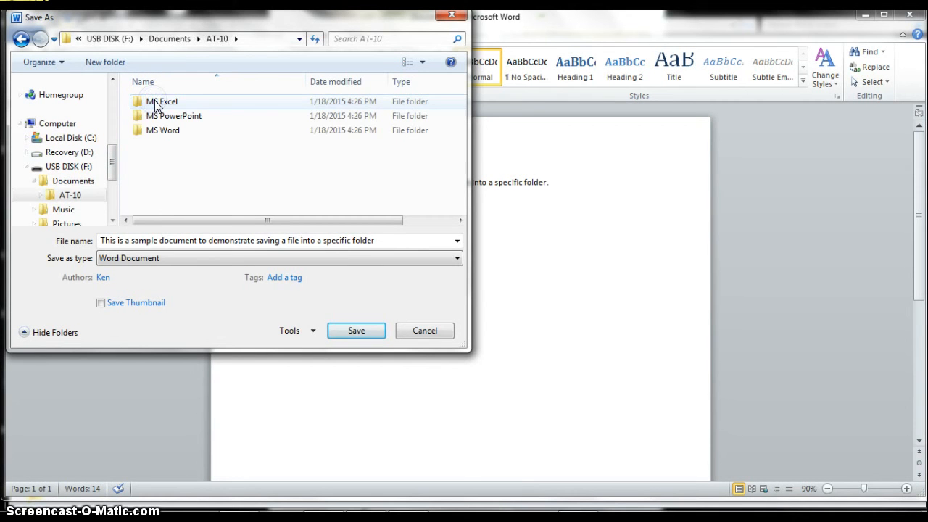
pyautogui.click(173, 136)
pyautogui.doubleClick(171, 133)
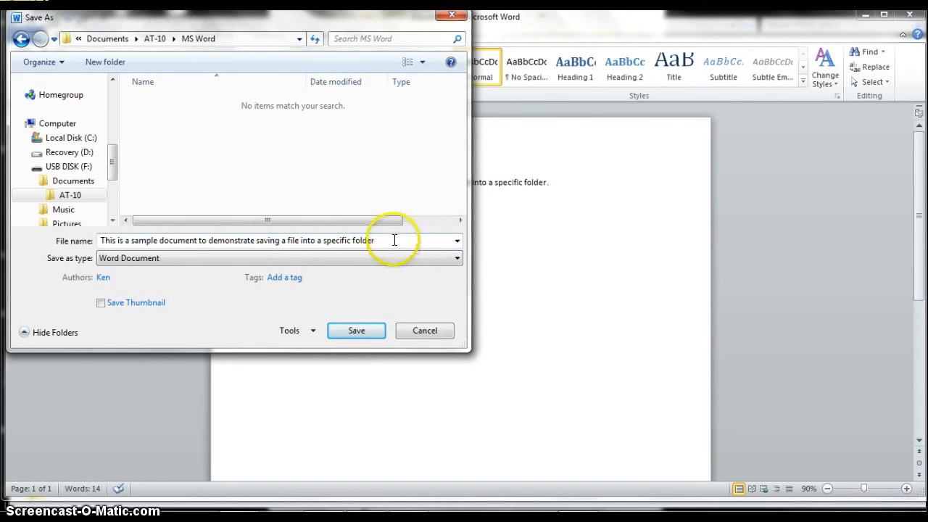
# Step: Name the document Sample file and save it in the MS Word folder
pyautogui.moveTo(394, 239); pyautogui.dragTo(101, 241)
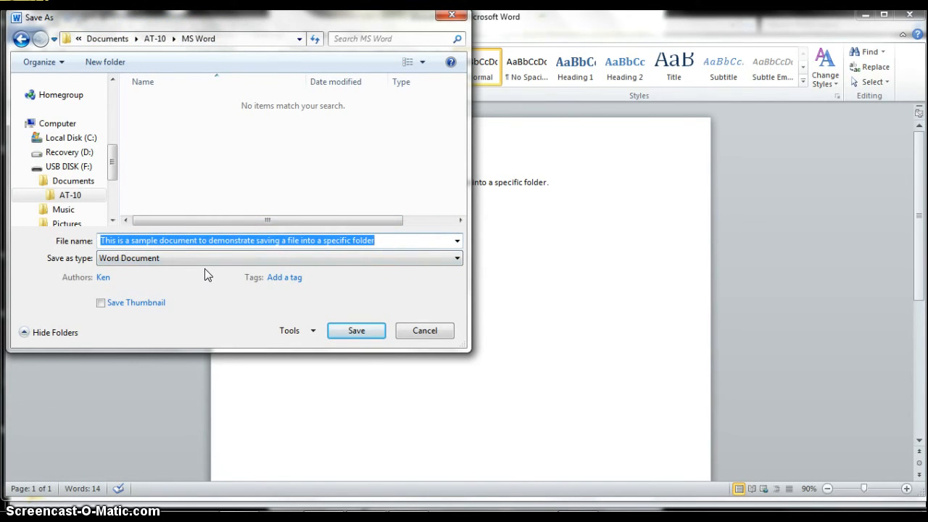
pyautogui.write('Sample file')
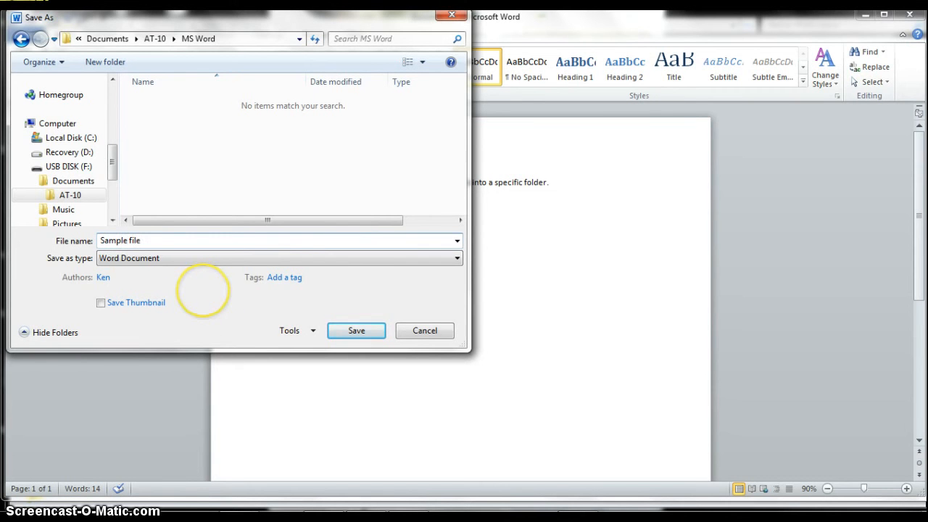
pyautogui.click(377, 328)
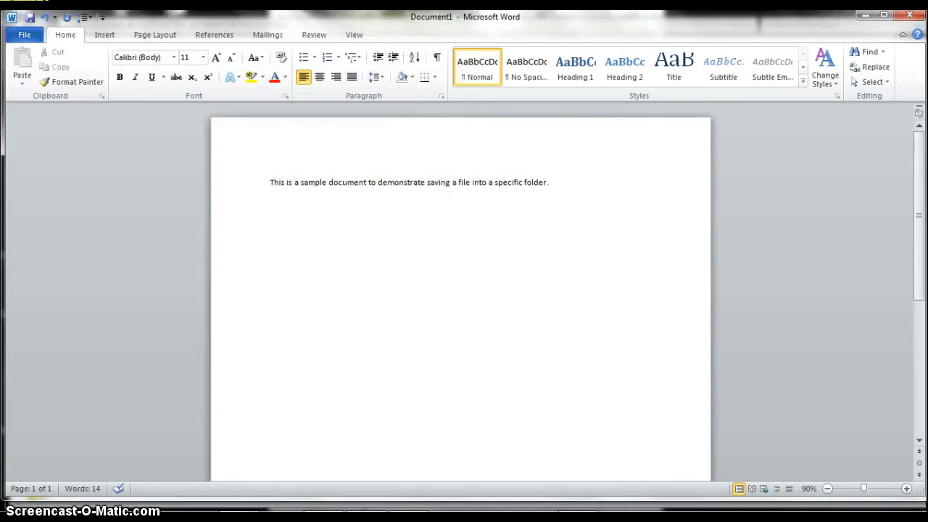
# Step: Close Word and open the MS Word folder under AT-10 on USB DISK (F:) to check the saved file
pyautogui.click(912, 23)
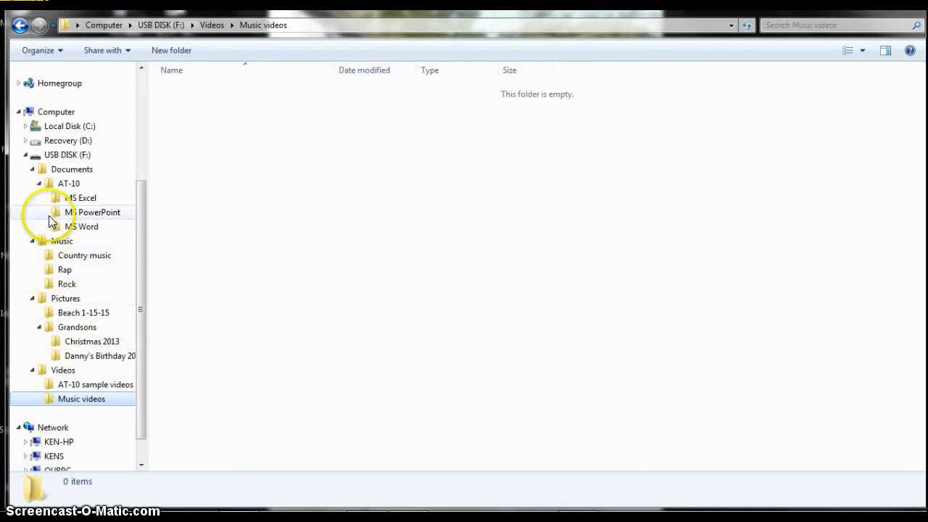
pyautogui.click(59, 230)
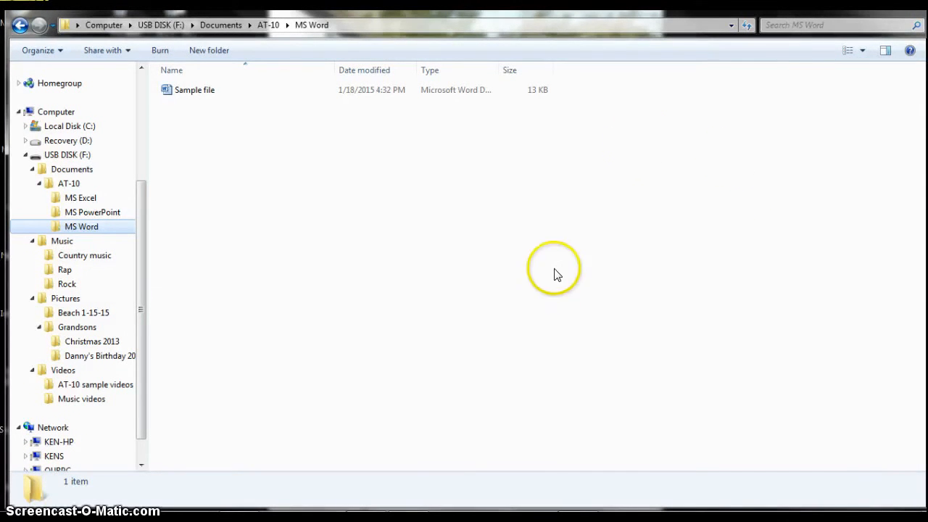
# Step: View the used space, free space and capacity in the properties of USB DISK (F:) and Local Disk (C:)
pyautogui.click(26, 155)
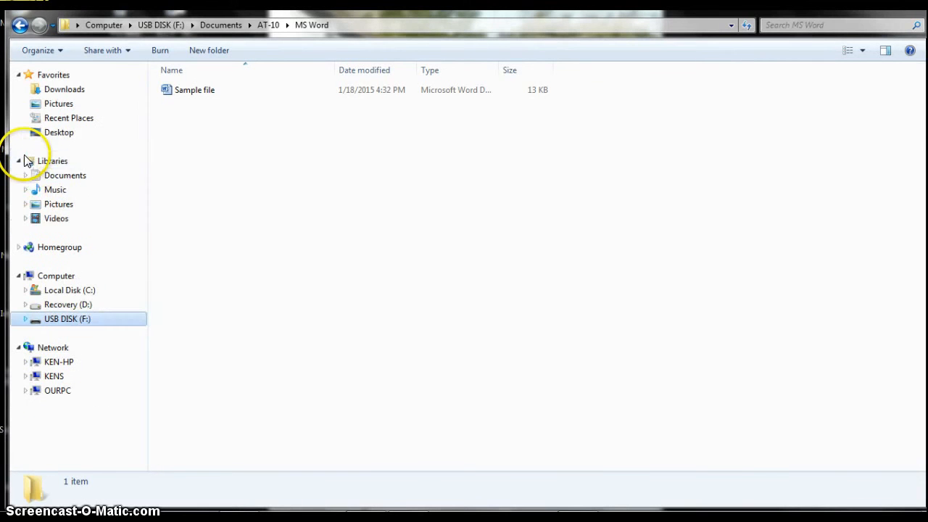
pyautogui.rightClick(82, 326)
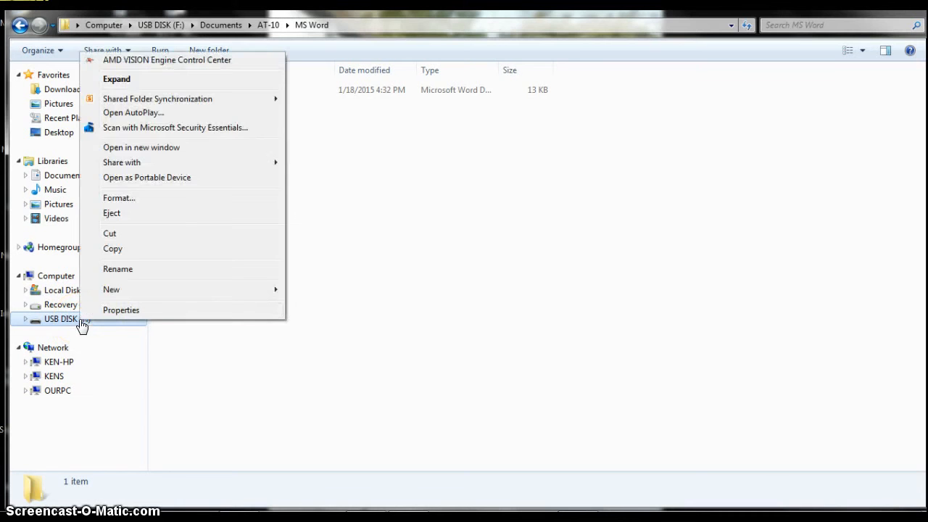
pyautogui.click(120, 310)
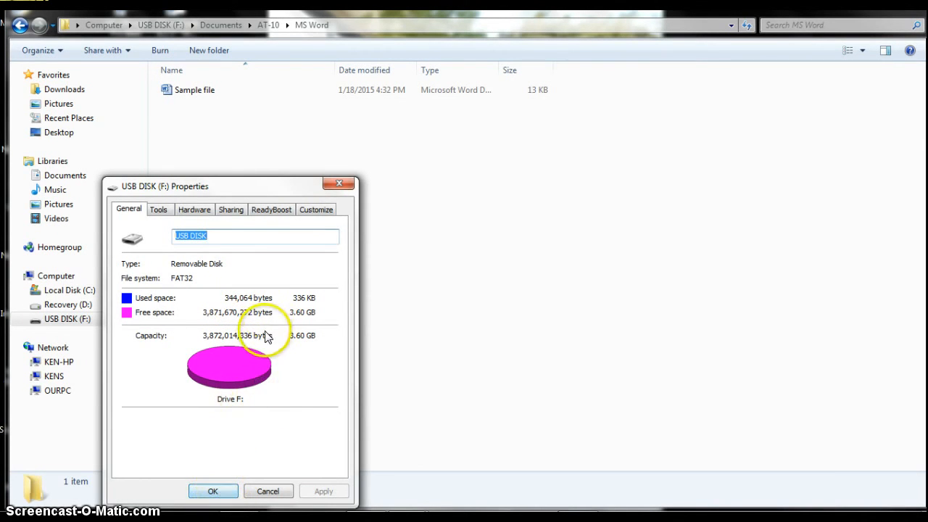
pyautogui.click(224, 495)
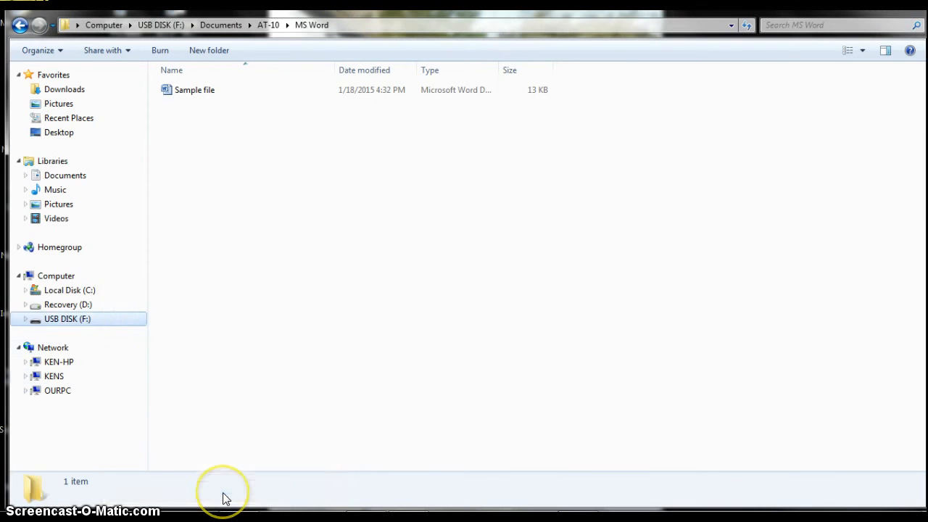
pyautogui.rightClick(79, 291)
pyautogui.click(161, 497)
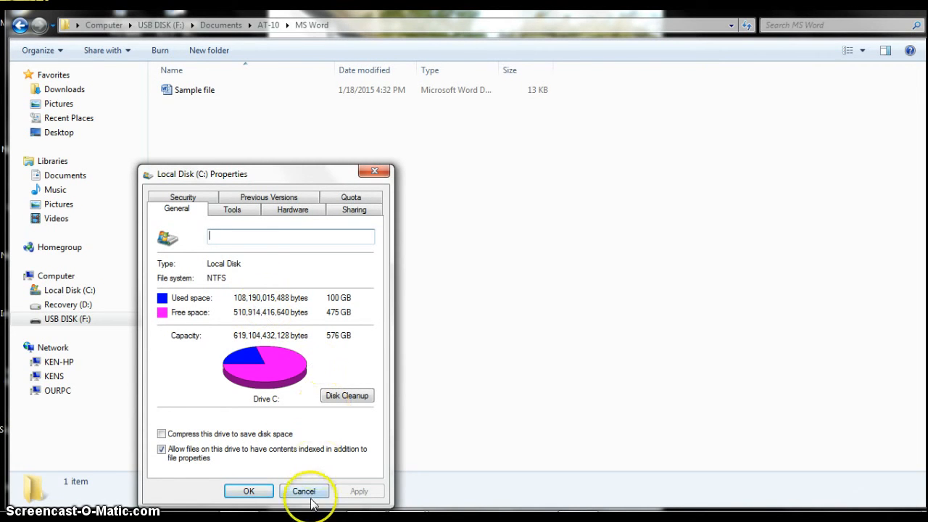
pyautogui.click(247, 493)
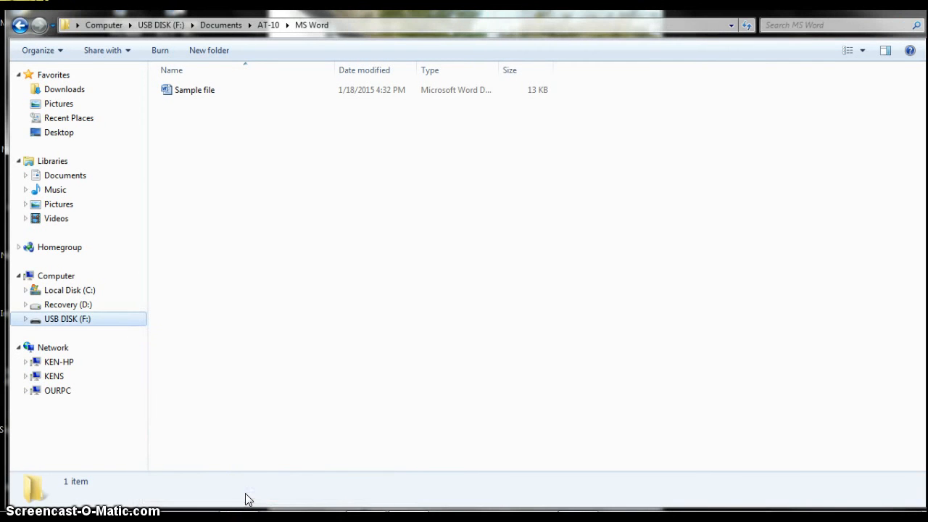
# Step: Safely eject the USB DISK 2.0 flash drive from the computer
pyautogui.rightClick(110, 321)
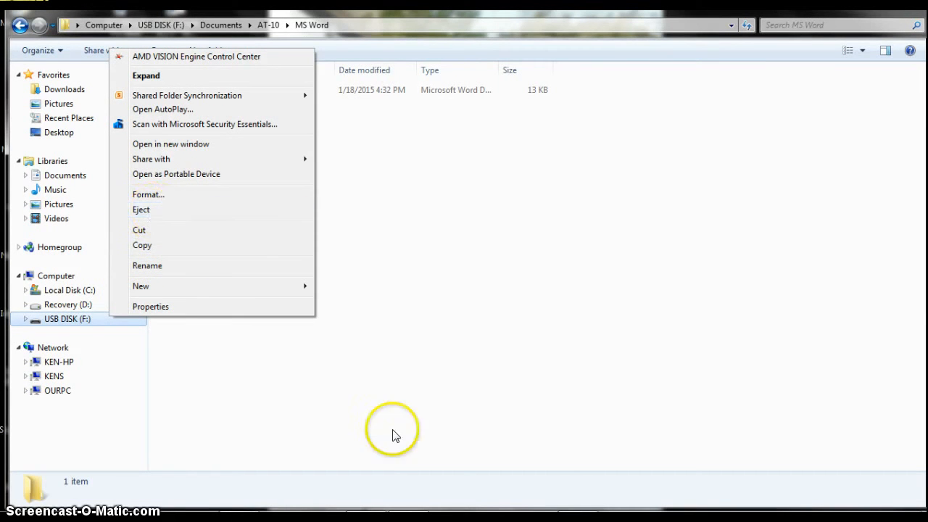
pyautogui.click(625, 467)
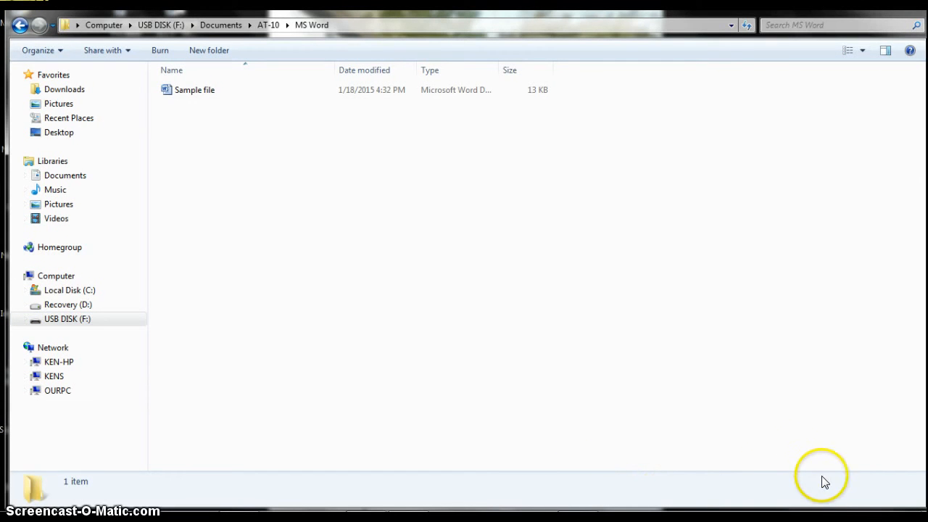
pyautogui.moveTo(884, 511)
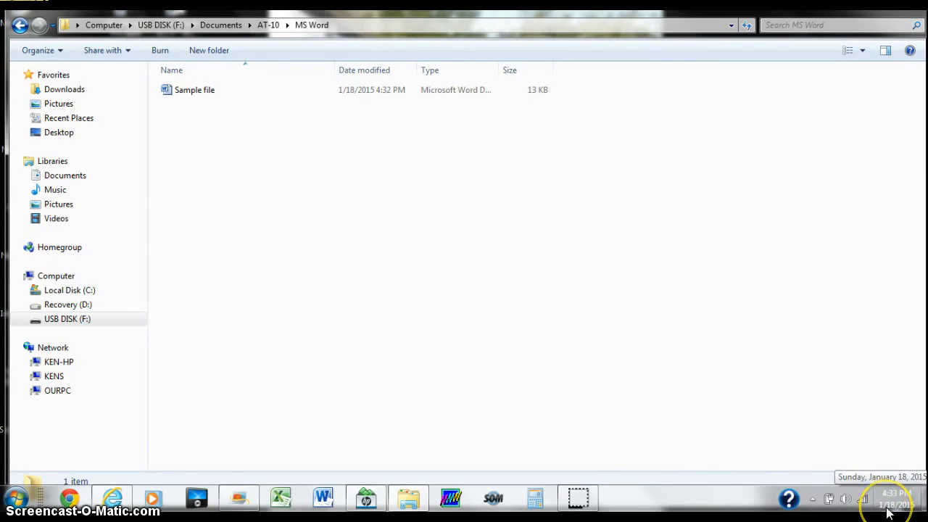
pyautogui.click(812, 500)
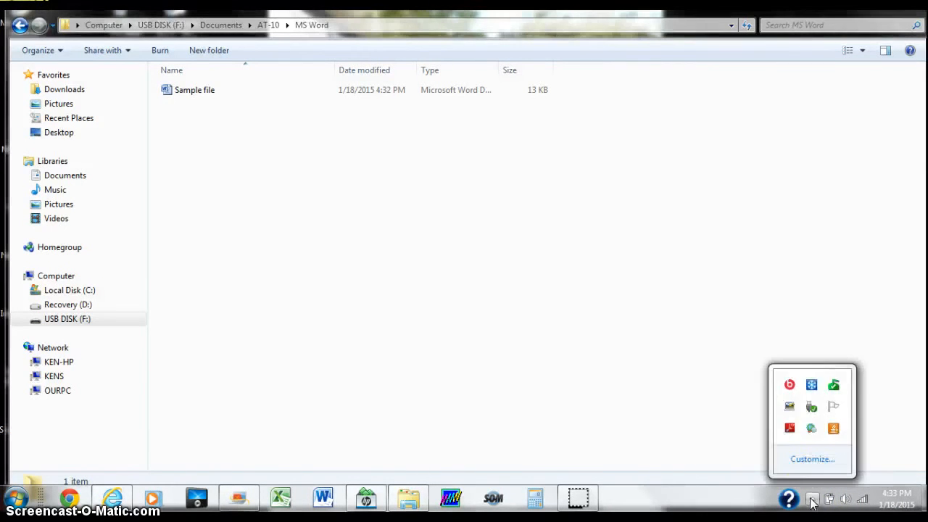
pyautogui.click(813, 408)
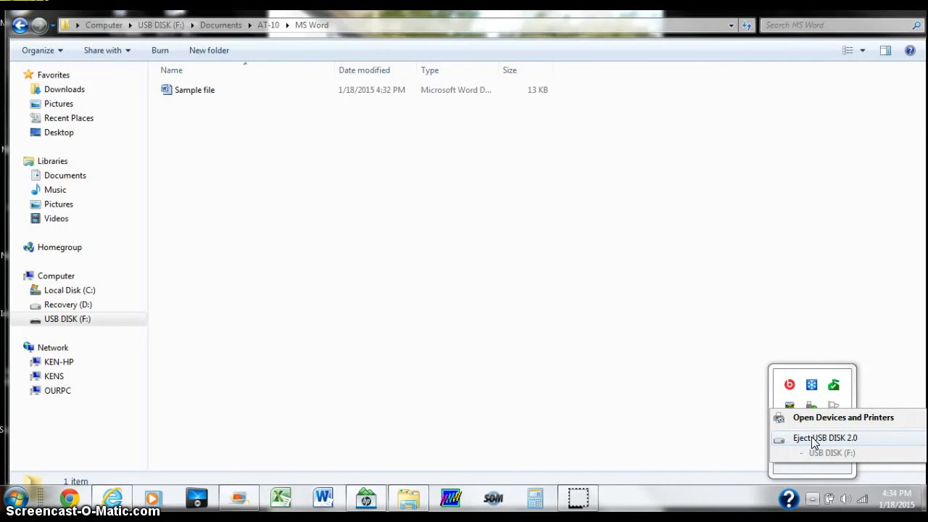
pyautogui.click(814, 438)
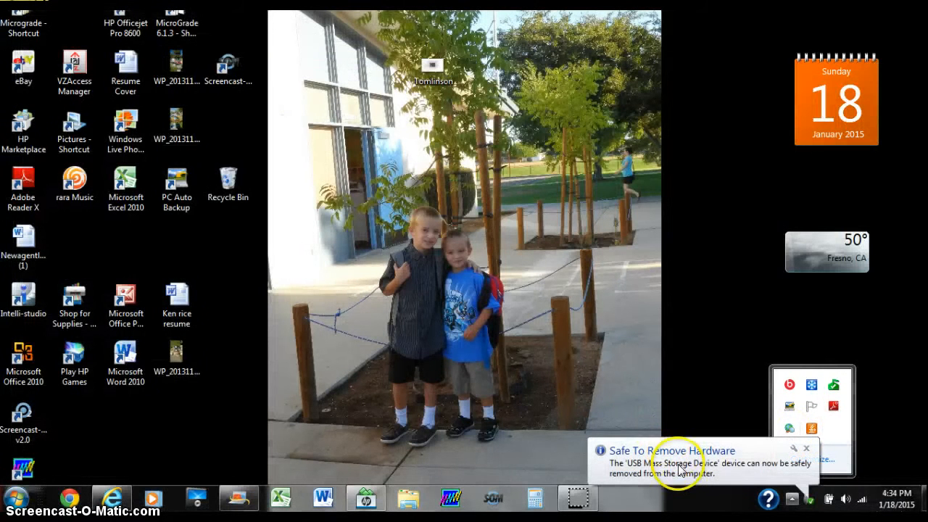
pyautogui.click(709, 288)
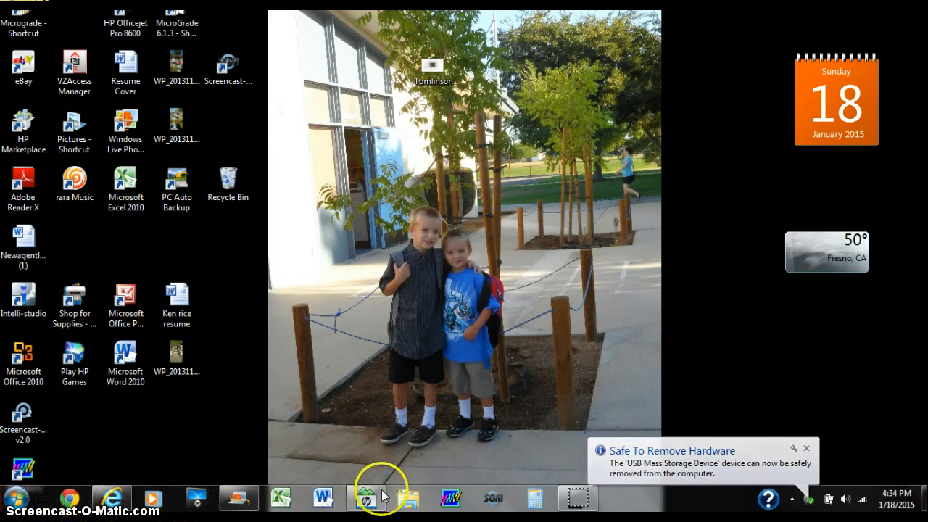
# Step: Reopen Windows Explorer, reconnect the USB flash drive and dismiss its AutoPlay prompt
pyautogui.click(408, 499)
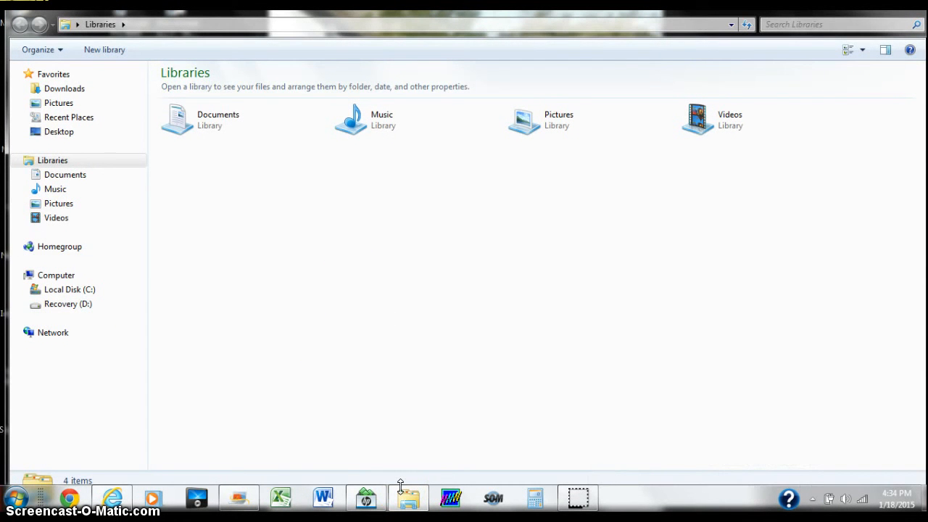
pyautogui.click(400, 500)
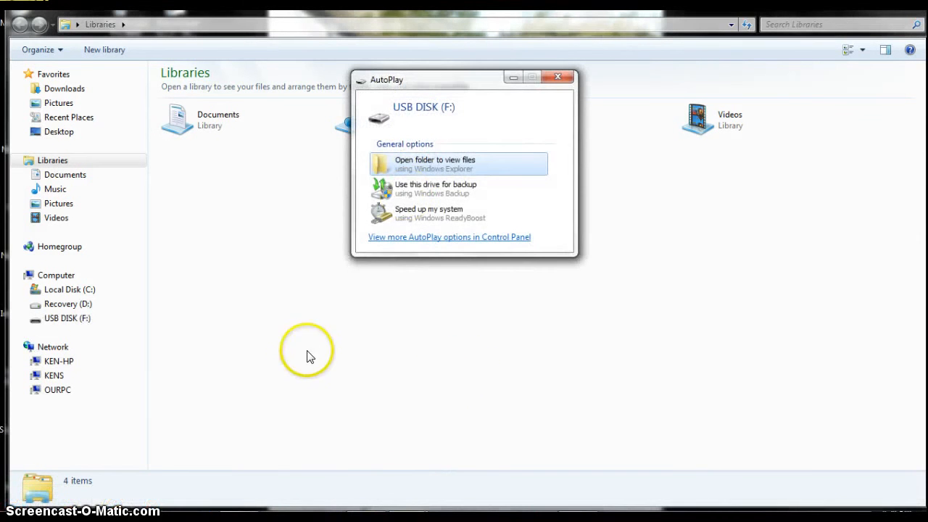
pyautogui.click(556, 78)
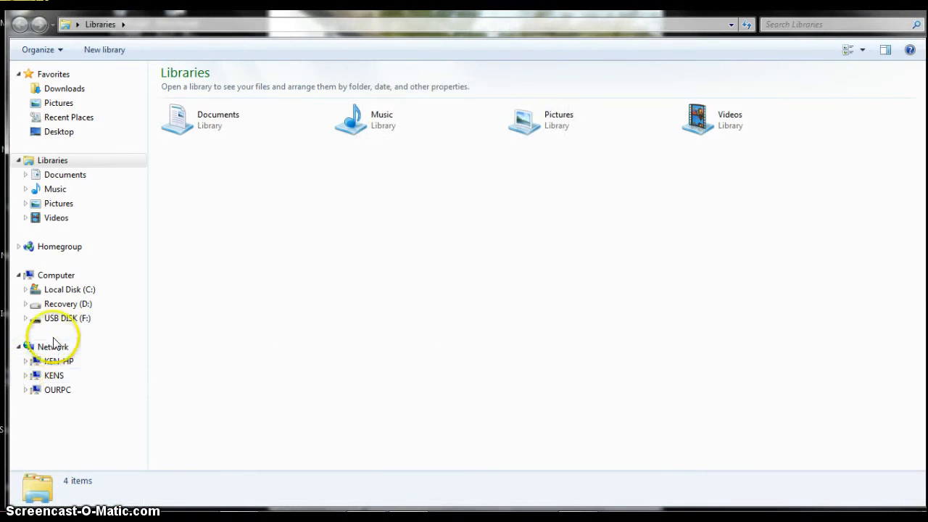
# Step: Copy the Business Card WR Publisher document from the Documents library
pyautogui.click(65, 293)
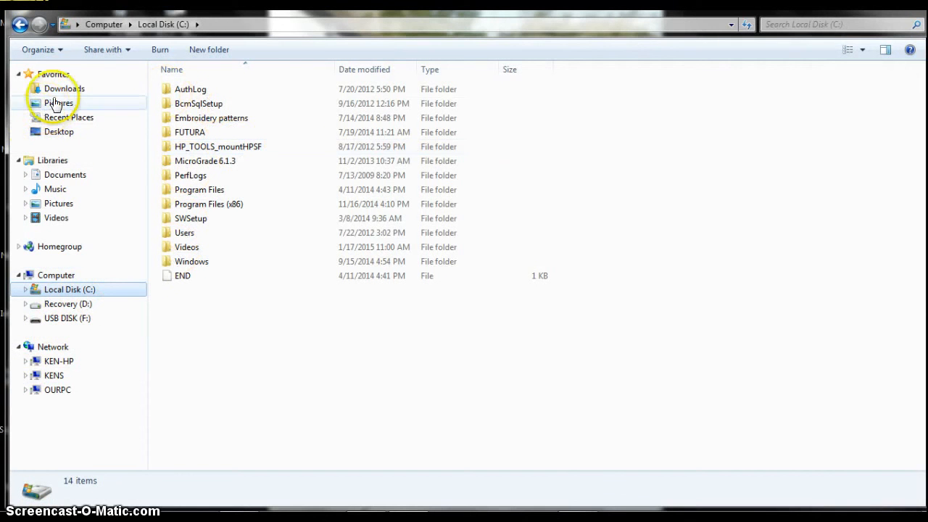
pyautogui.click(65, 175)
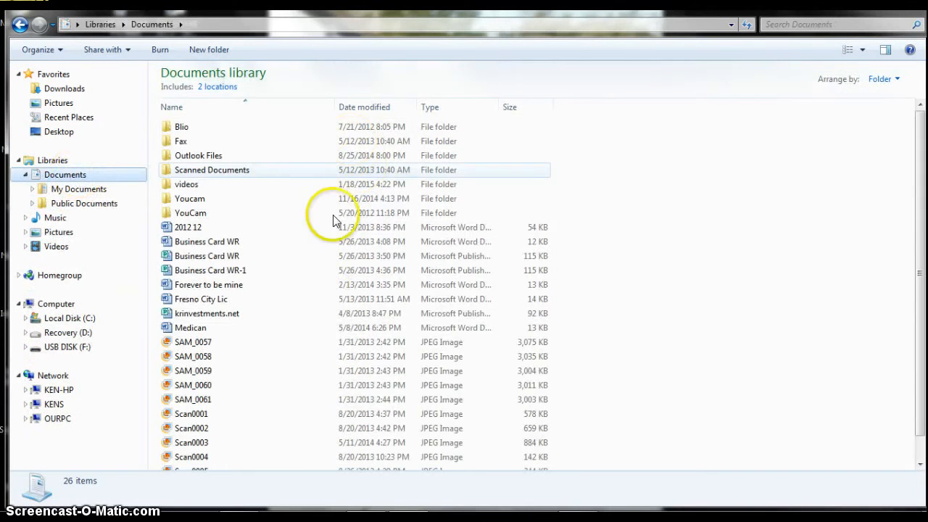
pyautogui.rightClick(237, 262)
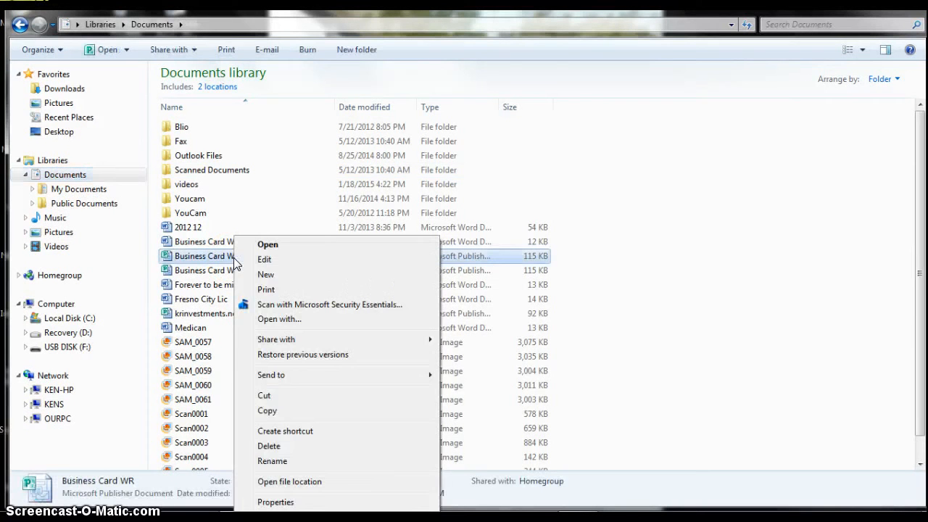
pyautogui.click(282, 418)
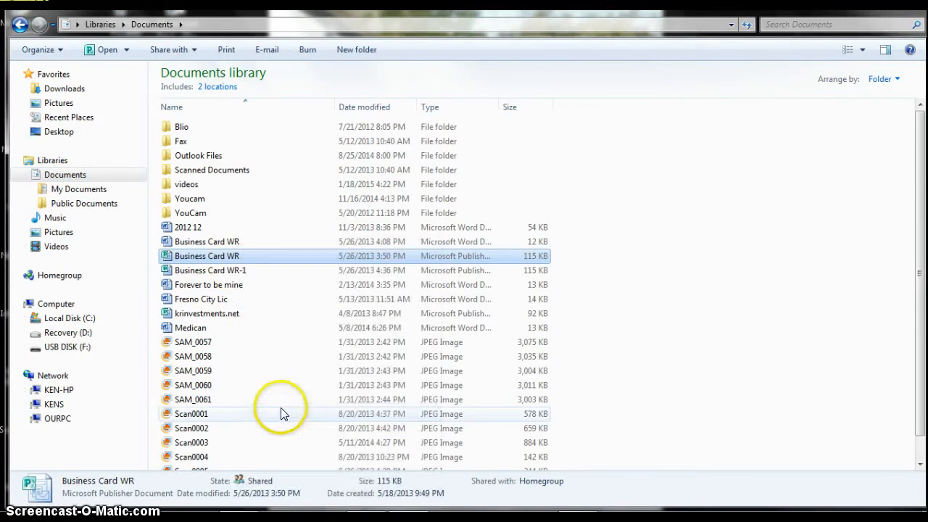
# Step: Create a new folder named Business inside the Documents folder on USB DISK (F:)
pyautogui.click(72, 351)
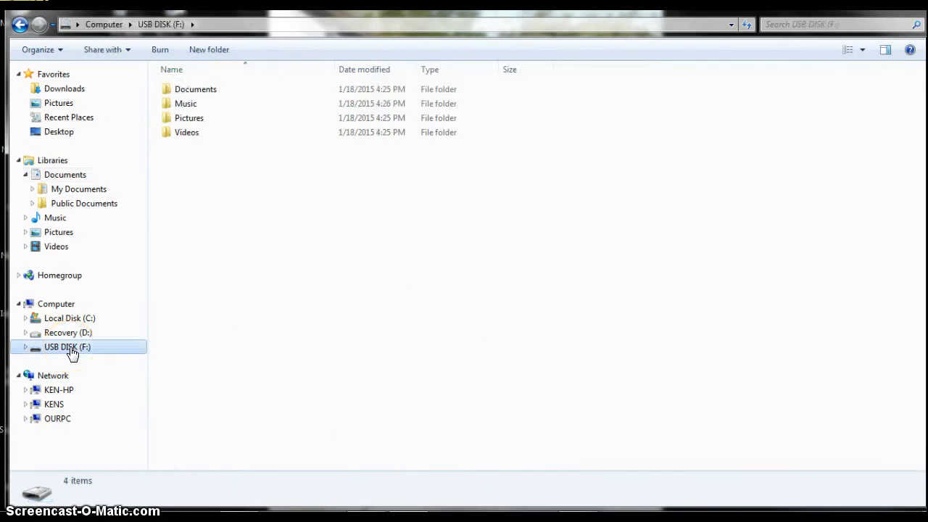
pyautogui.doubleClick(195, 91)
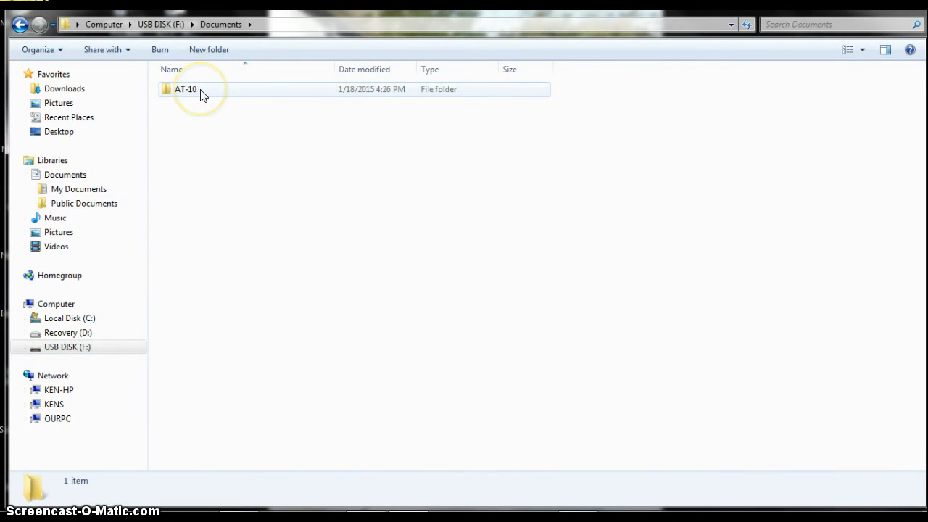
pyautogui.click(203, 51)
pyautogui.write('B')
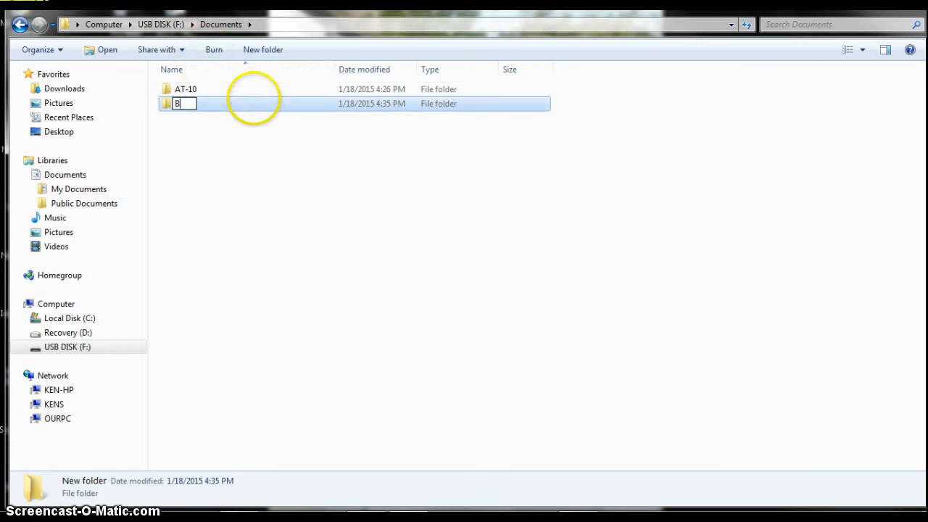
pyautogui.write('usiness')
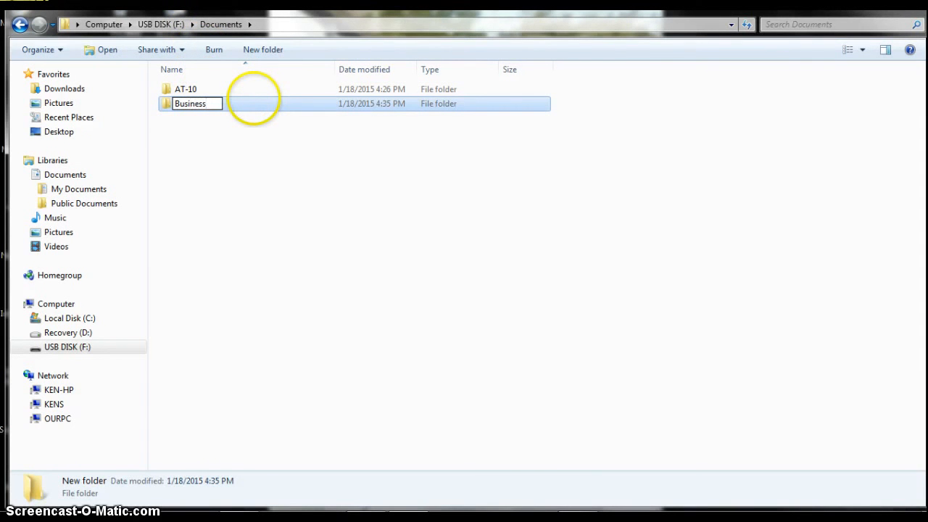
pyautogui.press('Return')
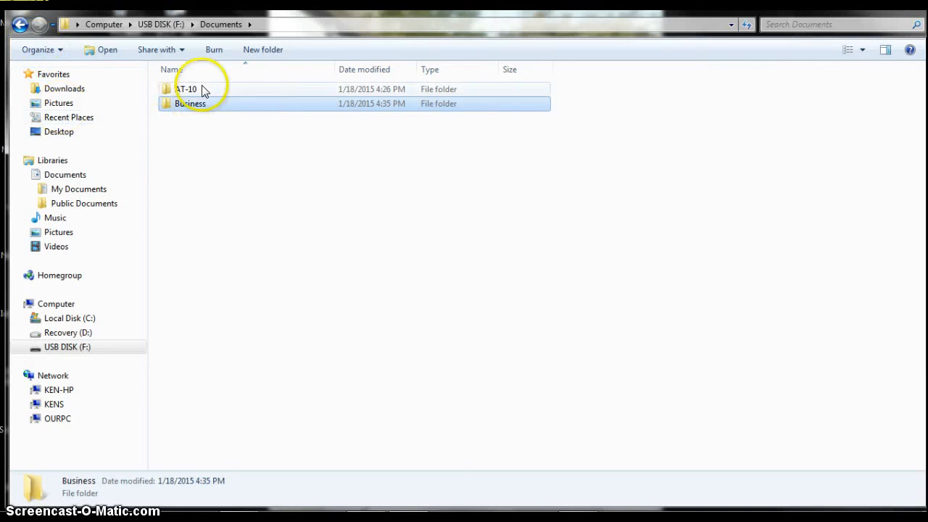
# Step: Paste the copied Business Card WR Publisher document into the Business folder on the flash drive
pyautogui.doubleClick(200, 110)
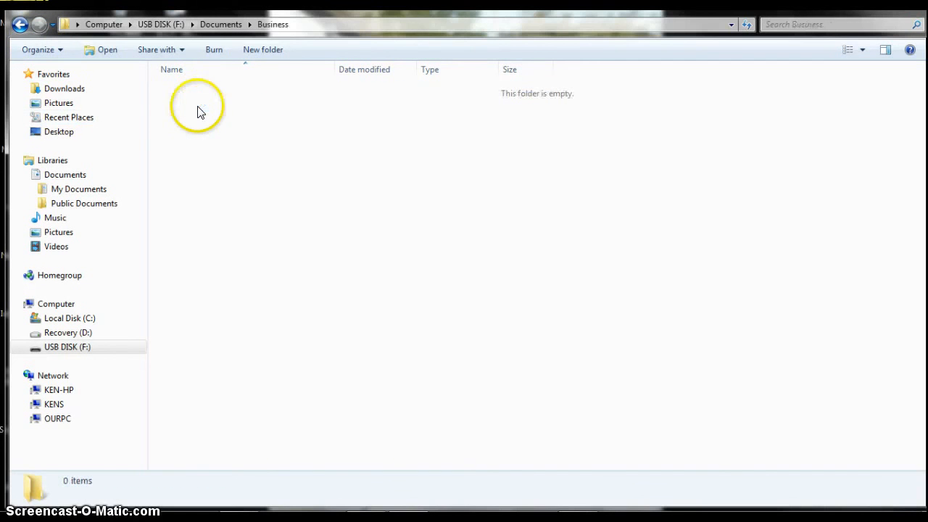
pyautogui.rightClick(216, 143)
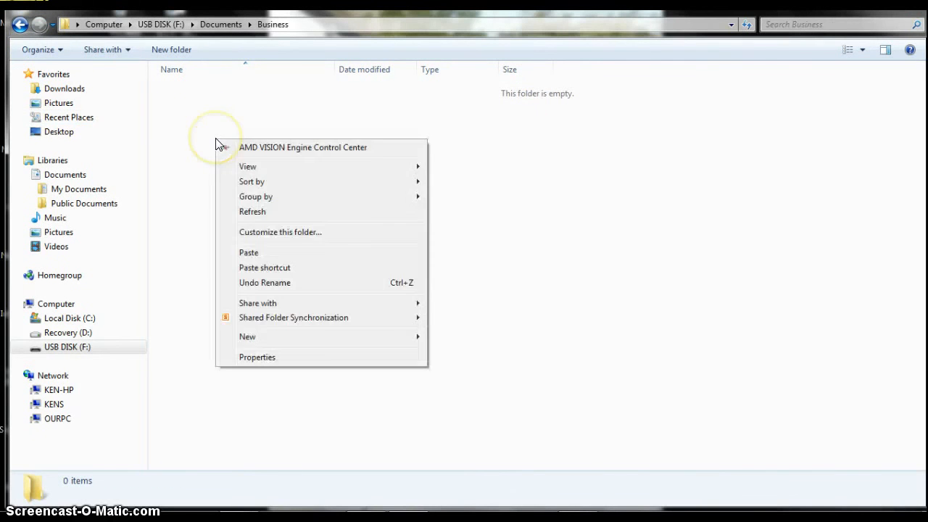
pyautogui.click(282, 254)
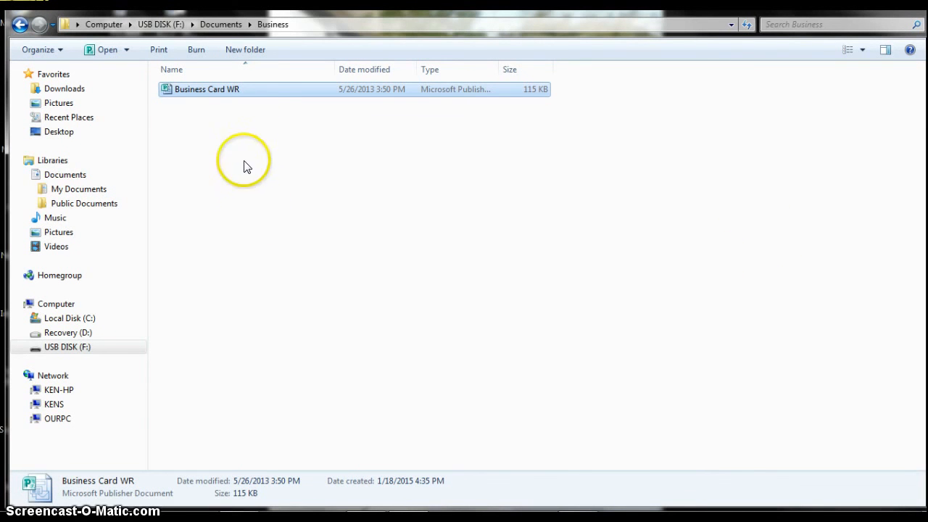
# Step: Rename the pasted Business Card WR document as Business Card master
pyautogui.rightClick(240, 96)
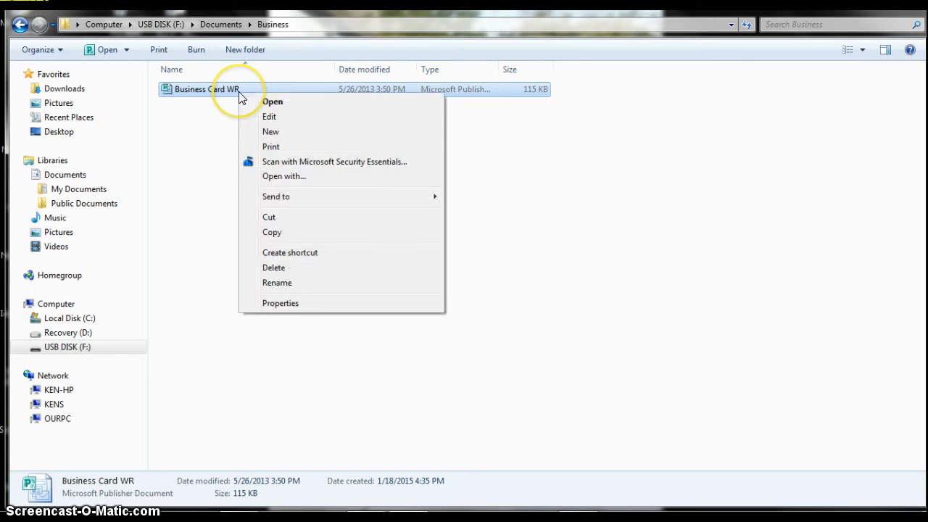
pyautogui.click(284, 283)
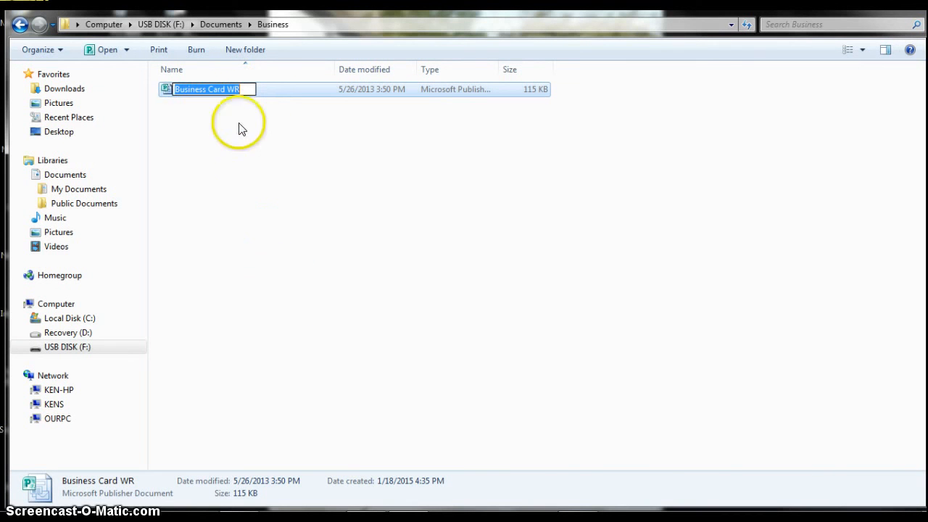
pyautogui.click(244, 93)
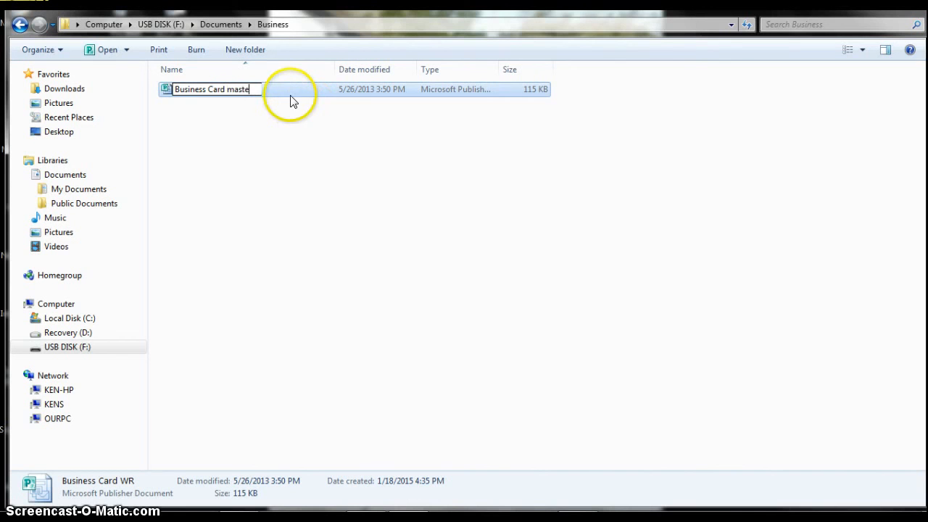
pyautogui.press('Return')
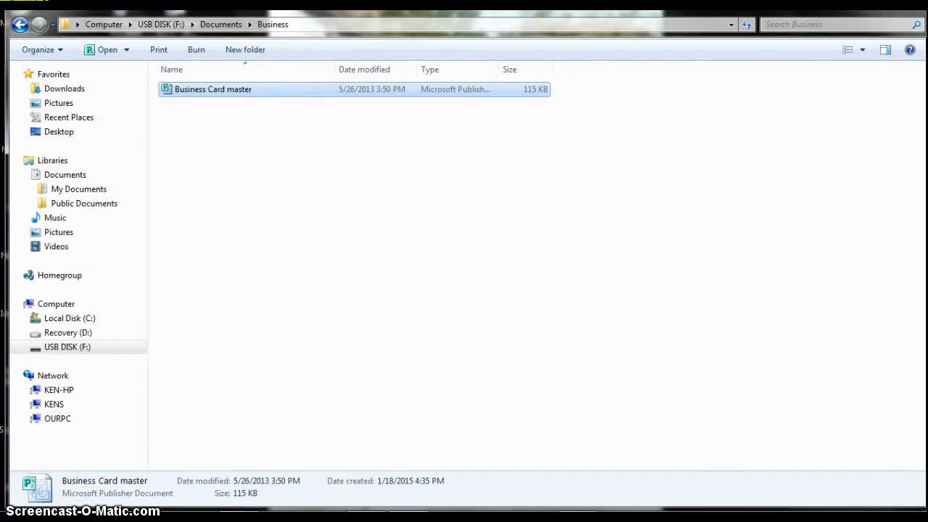
pyautogui.click(261, 152)
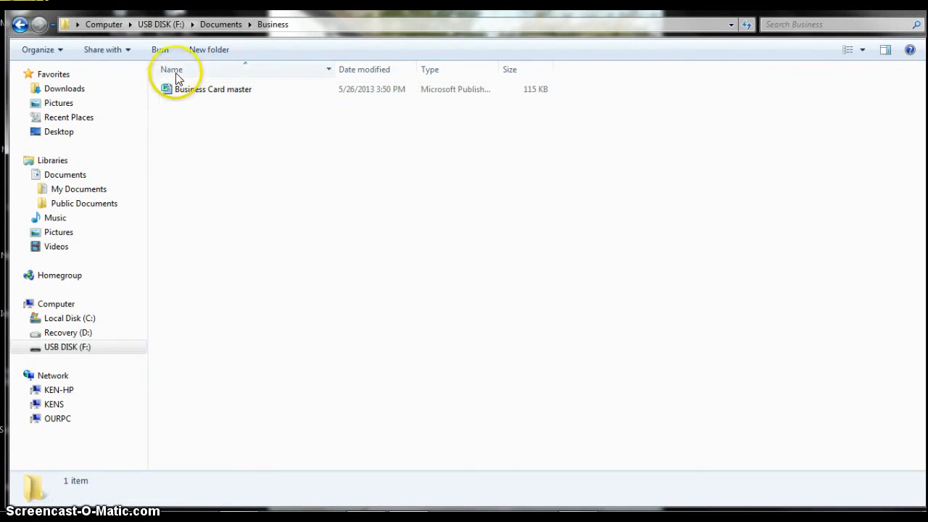
# Step: Show the Business folder's contents first as Extra Large Icons and after that as a List
pyautogui.click(855, 49)
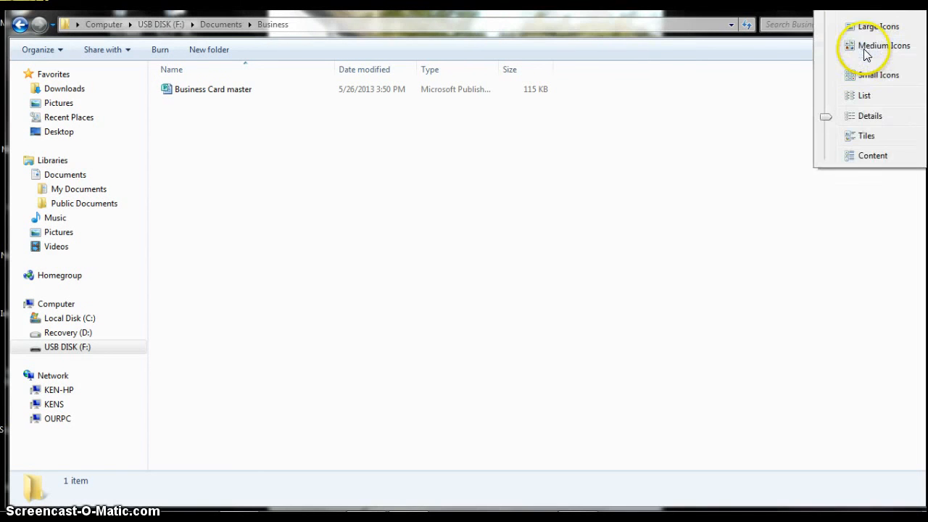
pyautogui.click(877, 26)
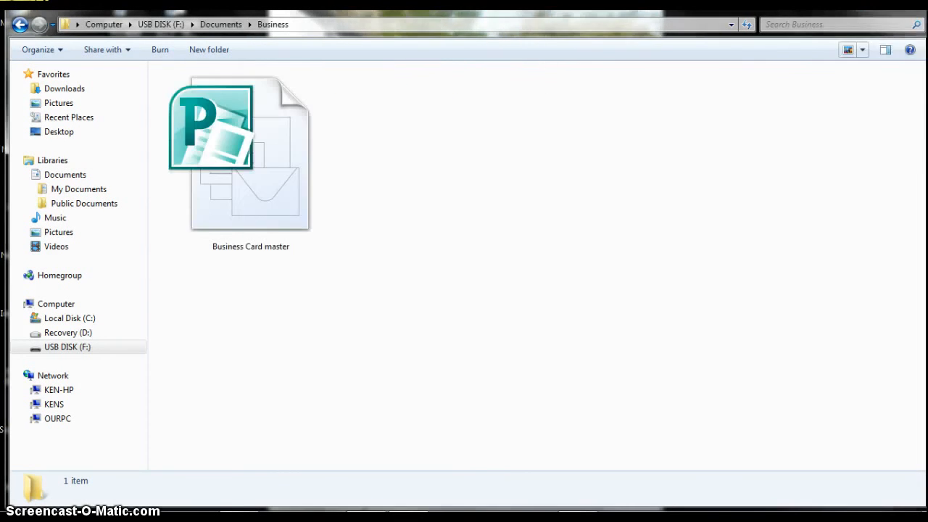
pyautogui.click(860, 48)
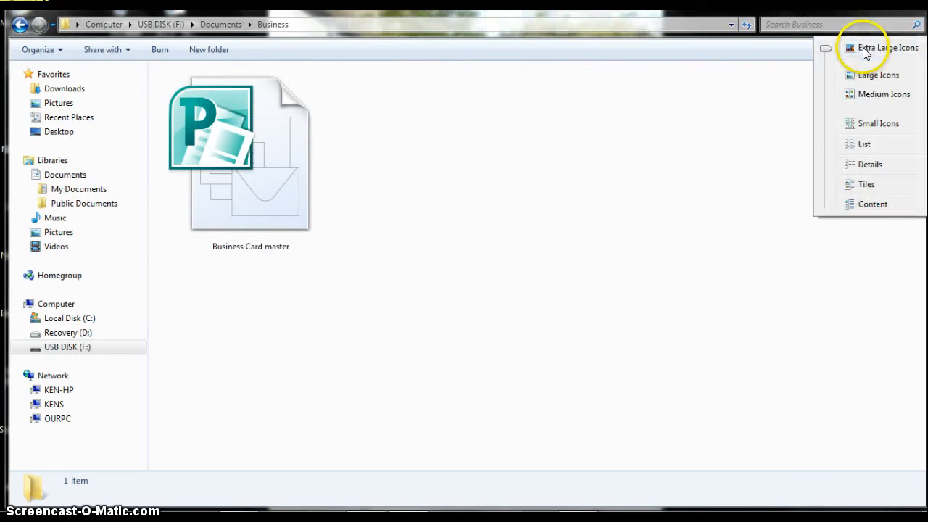
pyautogui.click(871, 145)
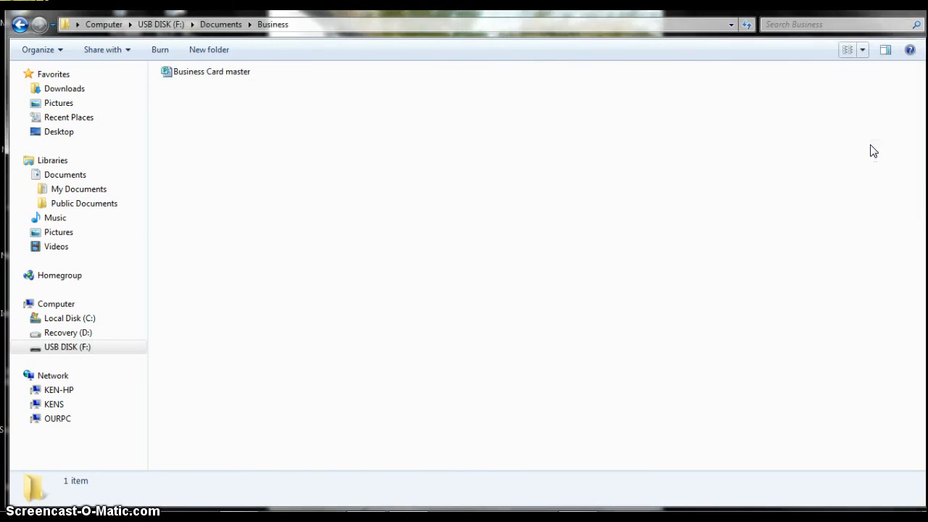
# Step: Set the Business folder to Details view and widen the Type column to fit the full file type
pyautogui.click(862, 50)
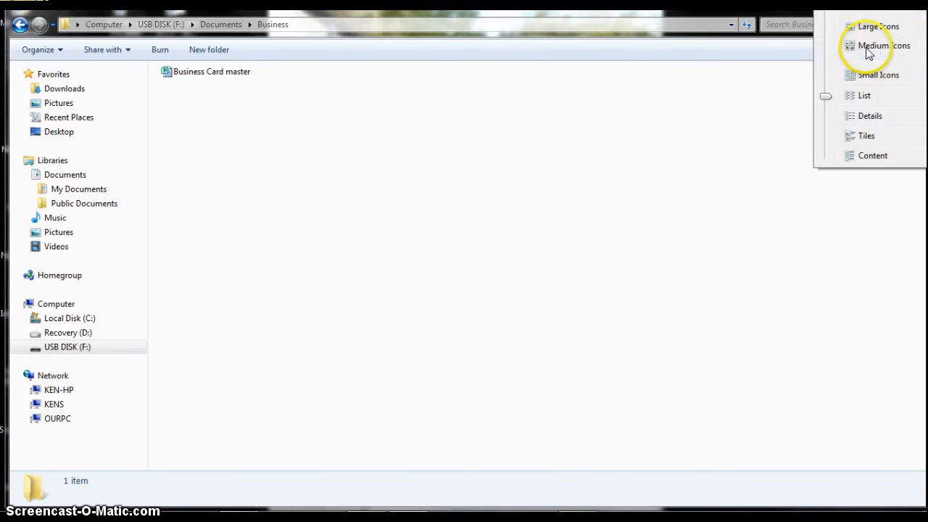
pyautogui.click(877, 123)
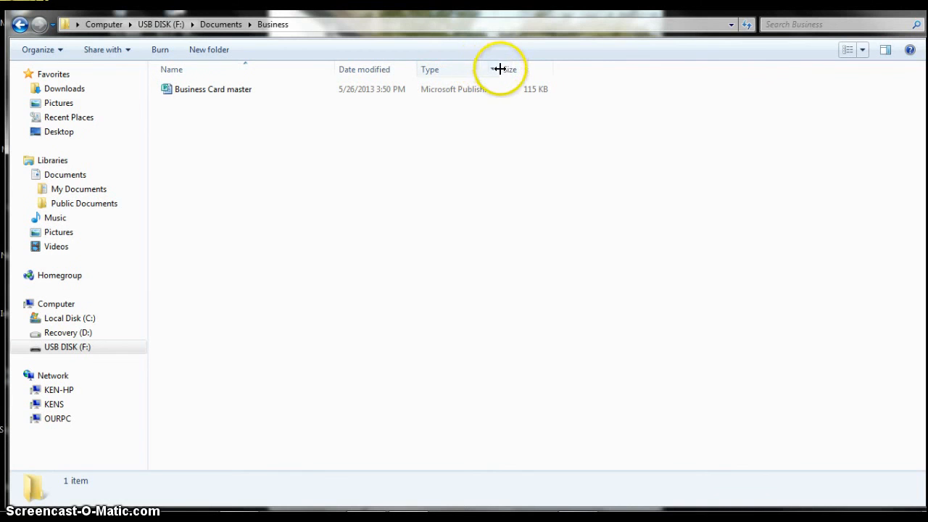
pyautogui.moveTo(499, 69); pyautogui.dragTo(580, 64)
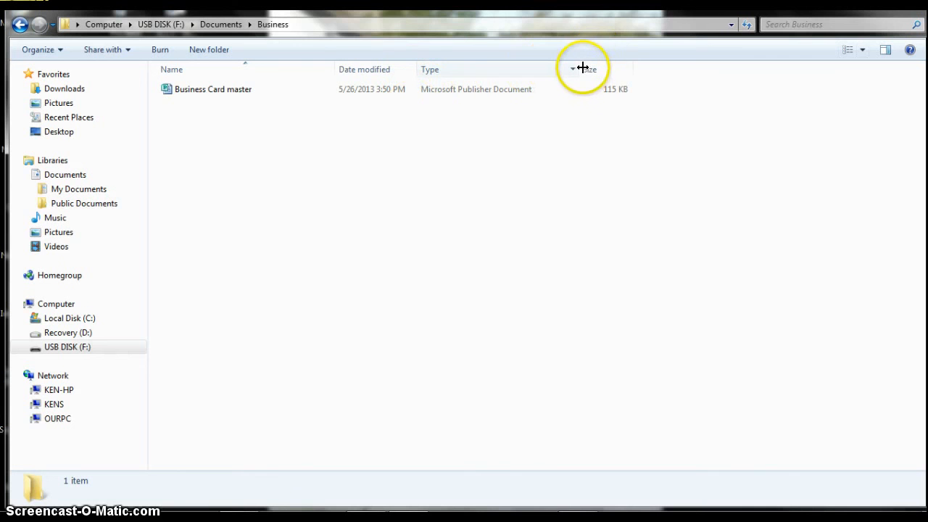
pyautogui.moveTo(580, 67); pyautogui.dragTo(599, 67)
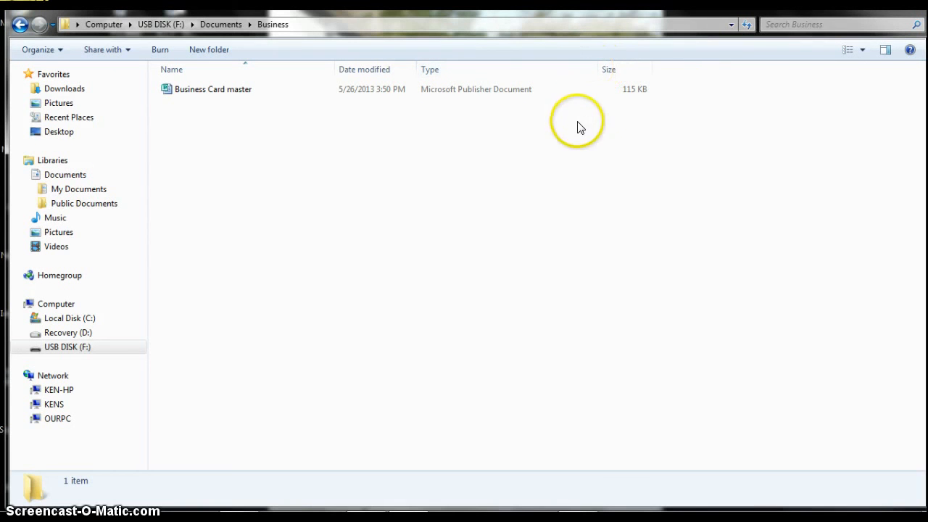
# Step: Try the Tiles view for the Business folder, and return it to Details view
pyautogui.click(863, 53)
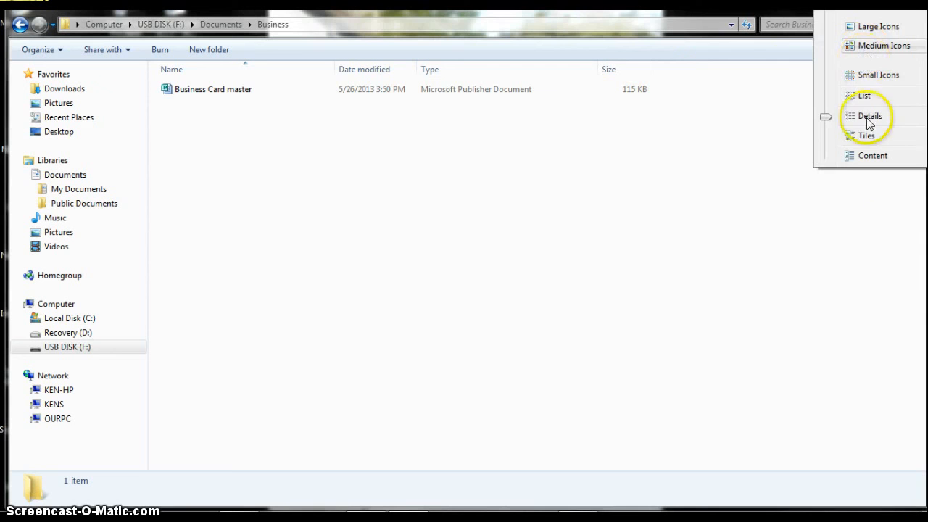
pyautogui.click(870, 137)
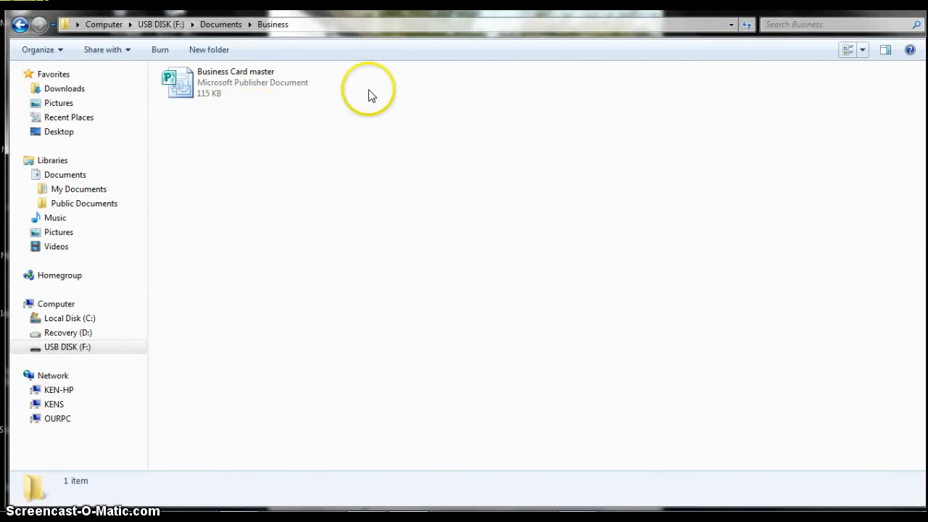
pyautogui.click(862, 50)
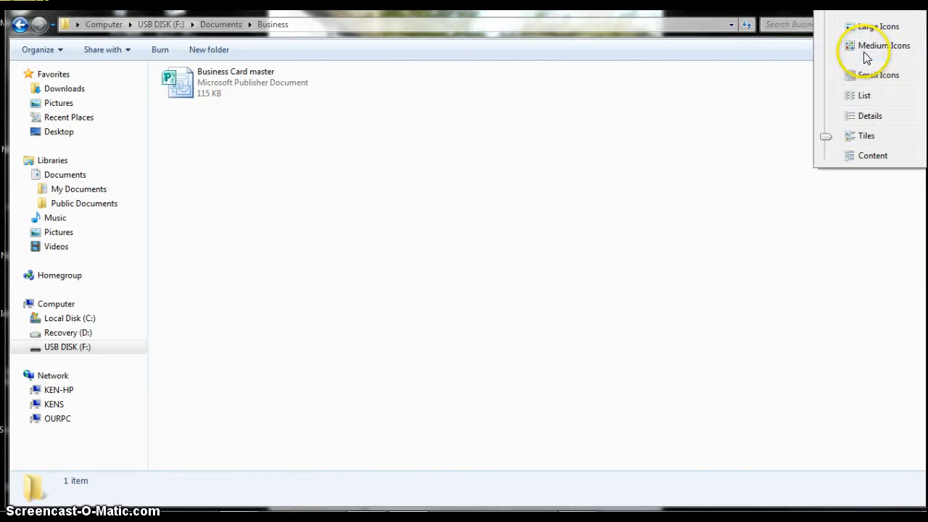
pyautogui.click(870, 117)
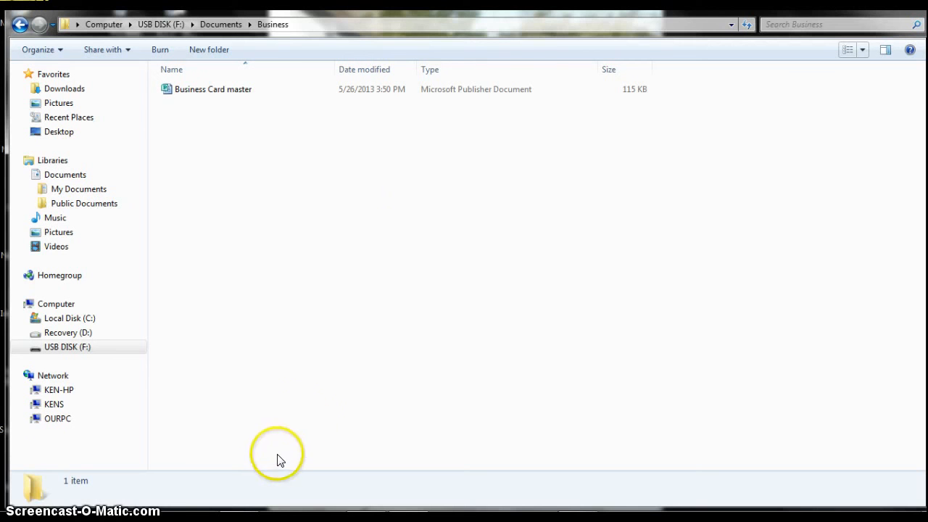
pyautogui.moveTo(269, 519)
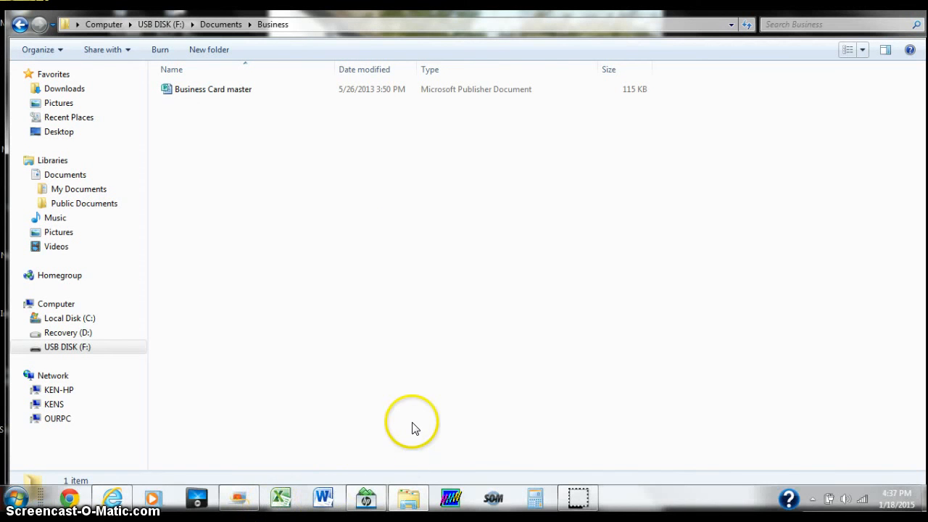